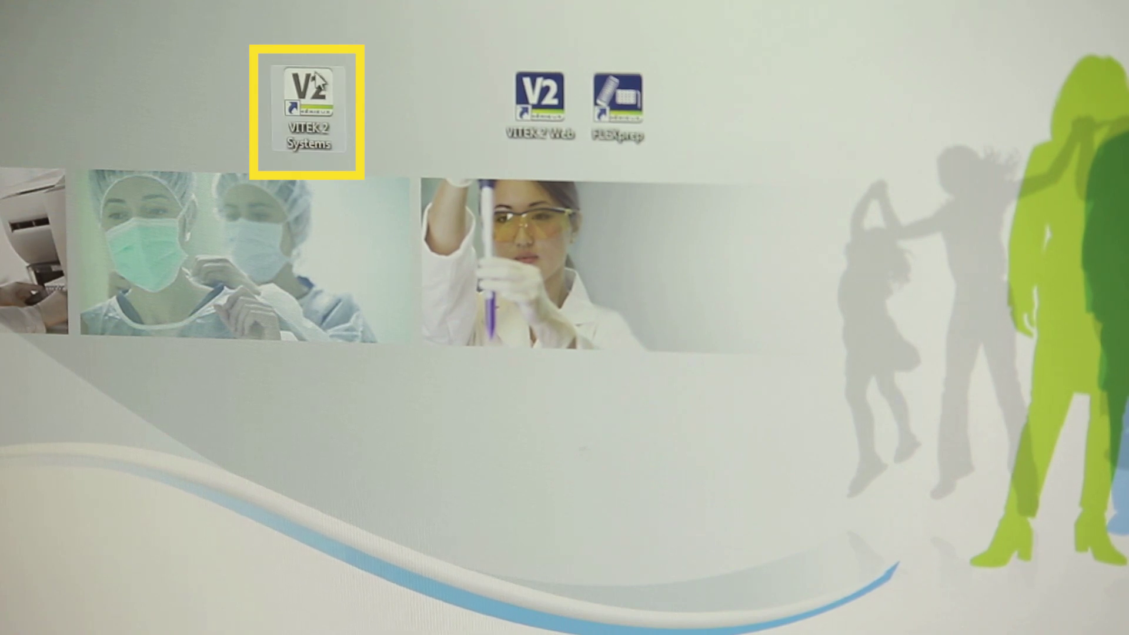
Launch VITEK 2 Systems and log in with the lab supervisor user ID and password.
double_click(312, 89)
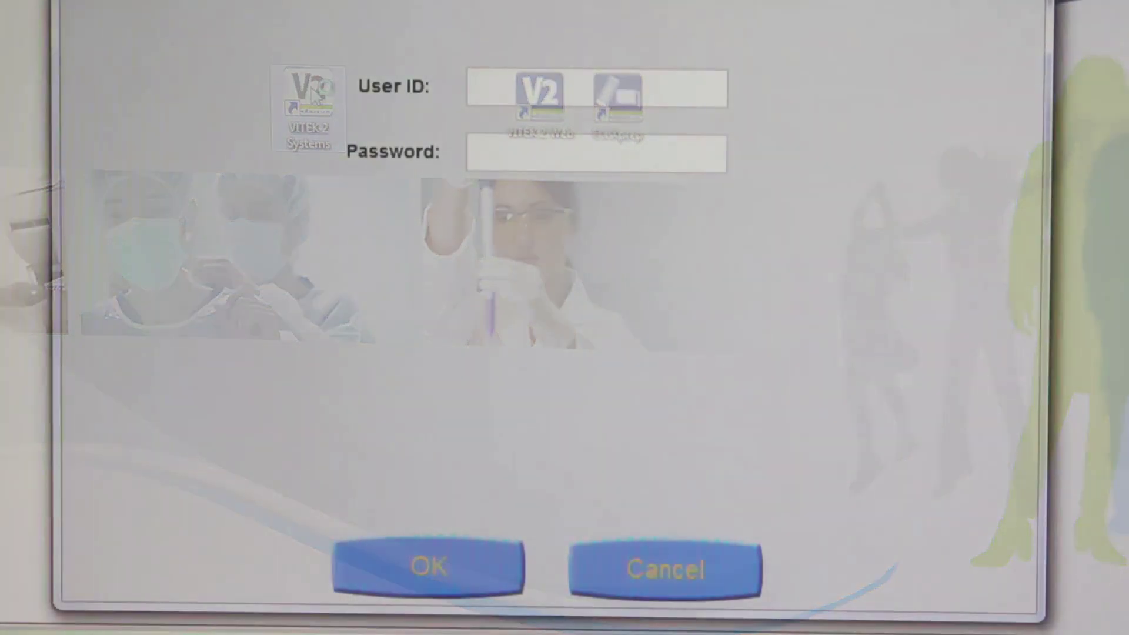
type("LabSuper")
key("Tab")
type("*********")
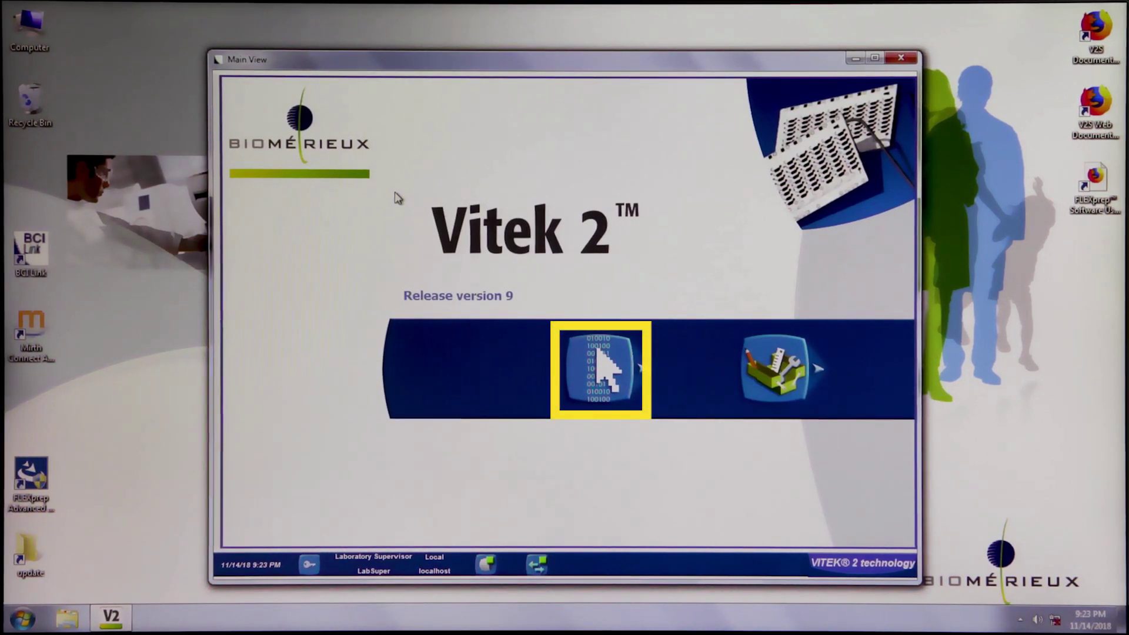
Open General Configuration from the main view's configuration menu.
left_click(574, 375)
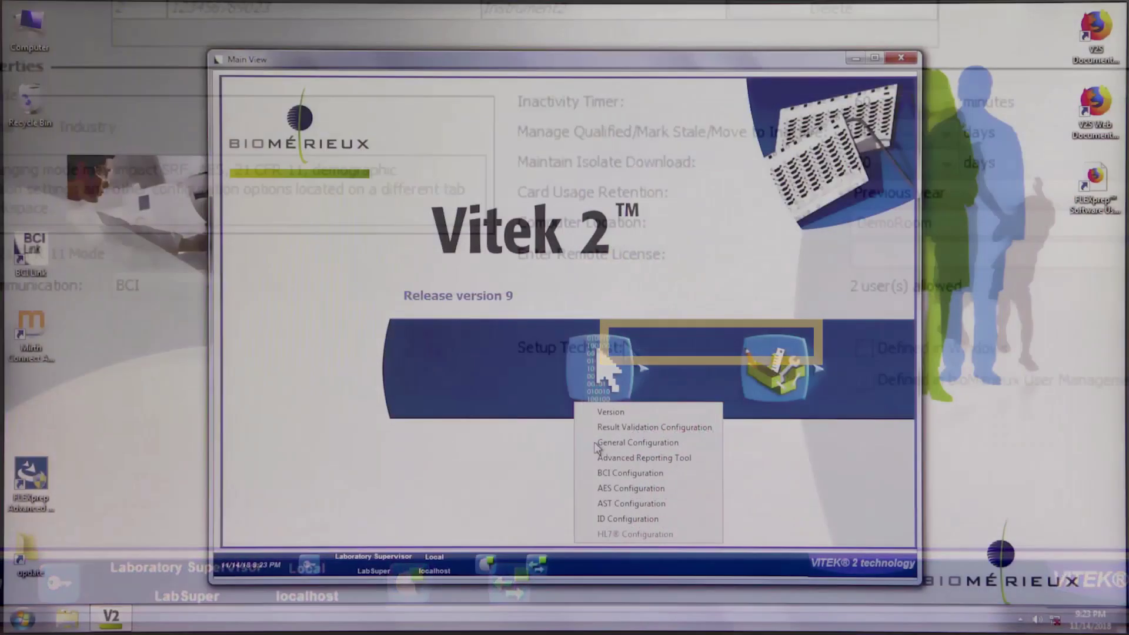
left_click(597, 443)
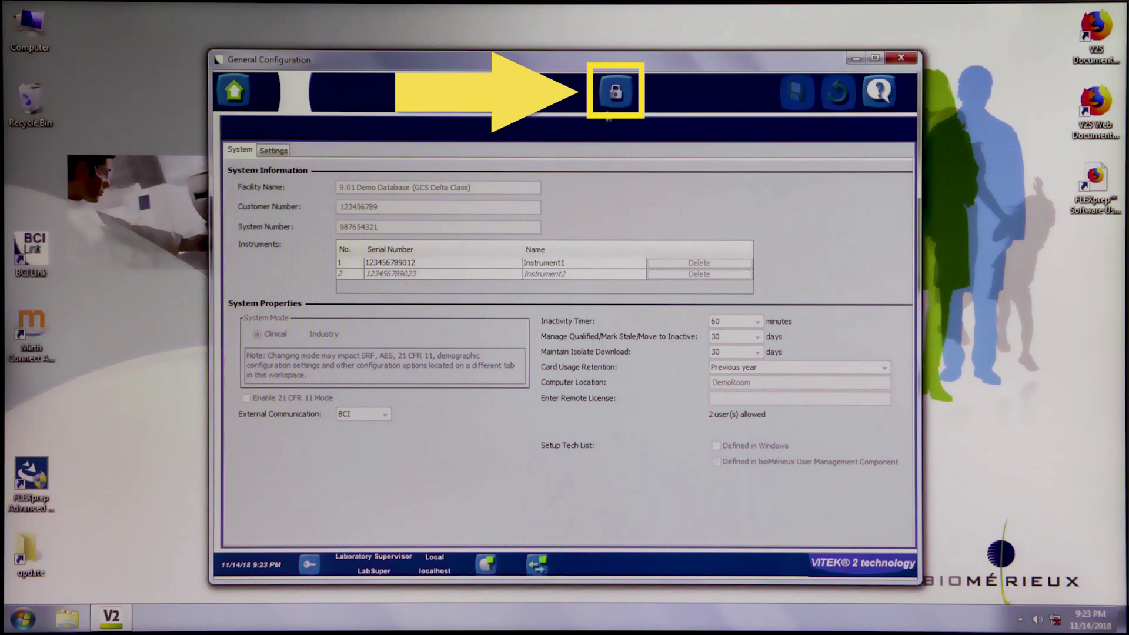
Unlock the configuration, check Enable McFarland on the Settings tab, and save.
left_click(613, 92)
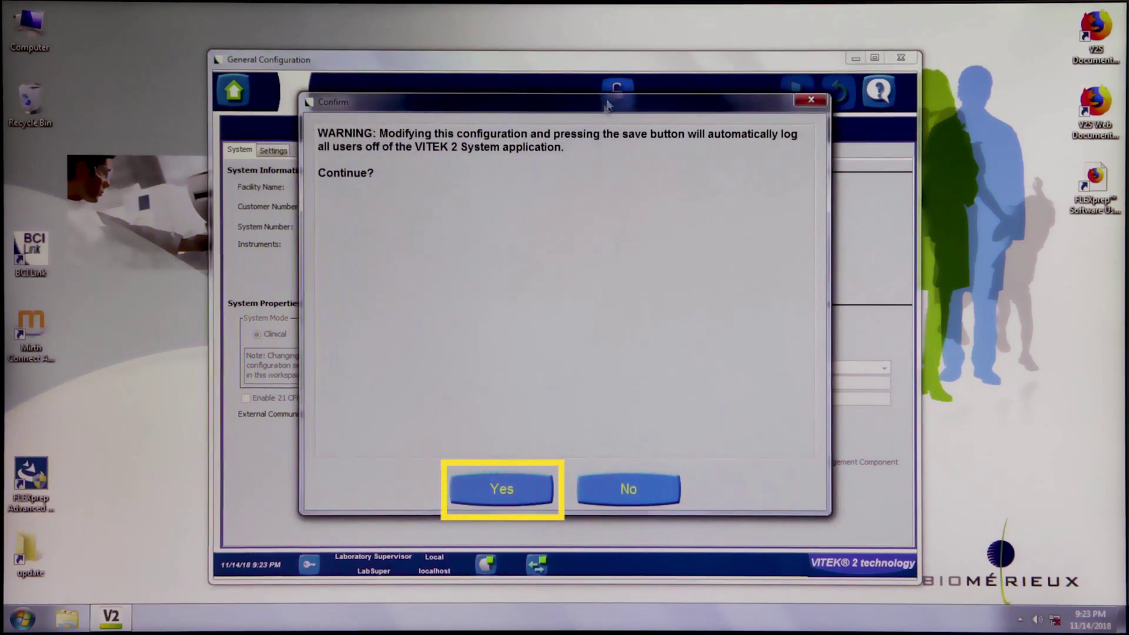
left_click(497, 489)
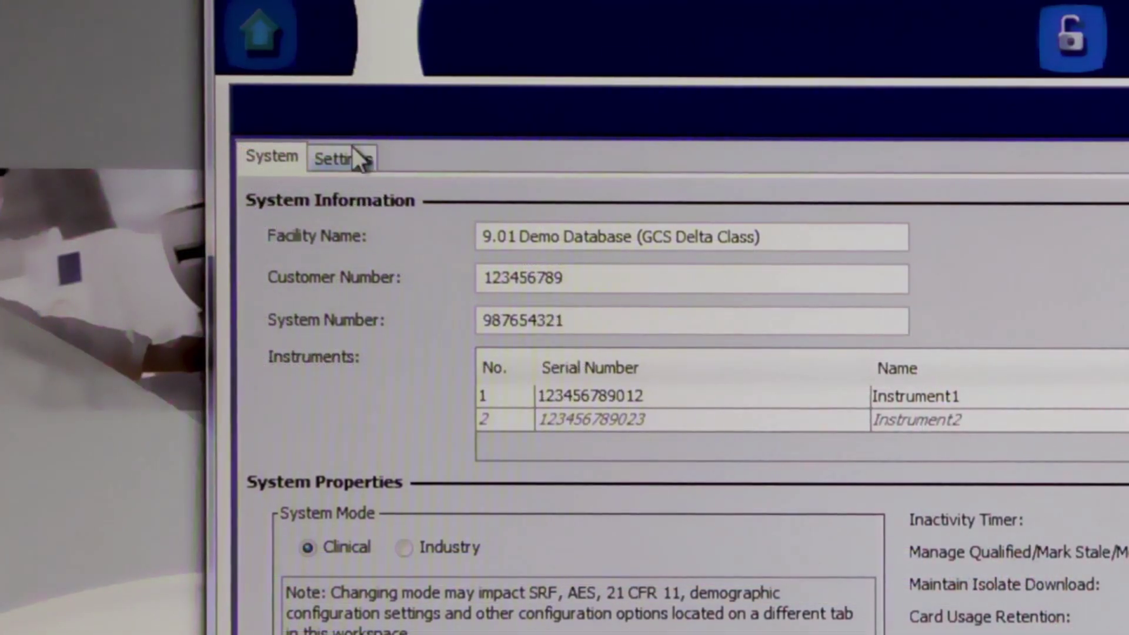
left_click(352, 151)
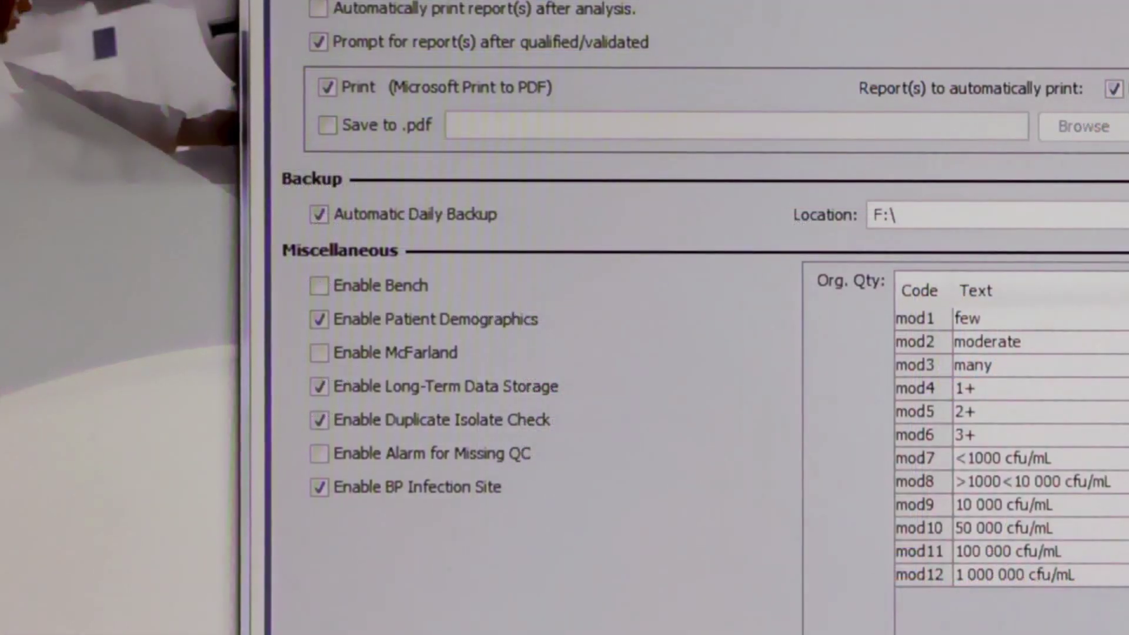
left_click(318, 355)
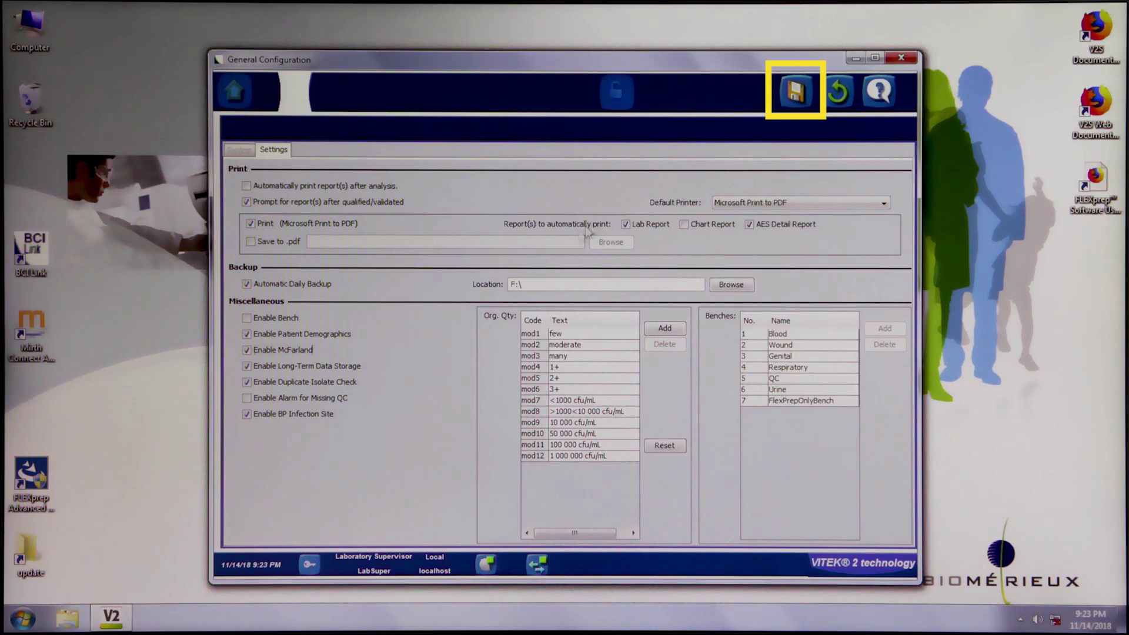
left_click(795, 90)
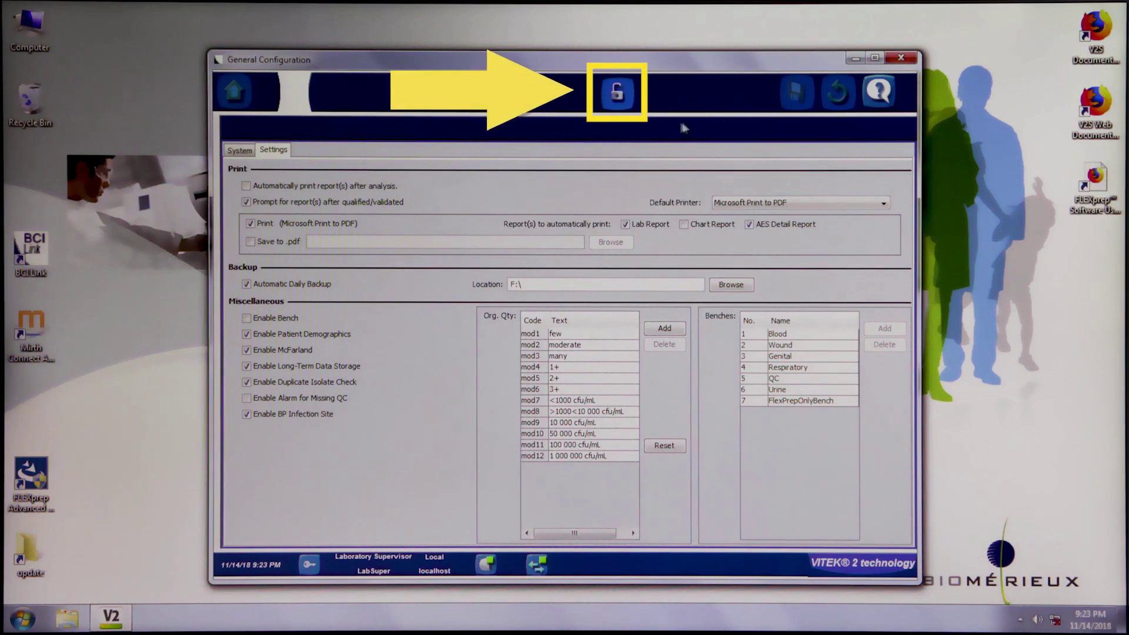
Relock the configuration and quit VITEK 2 Systems, confirming with Yes.
left_click(619, 99)
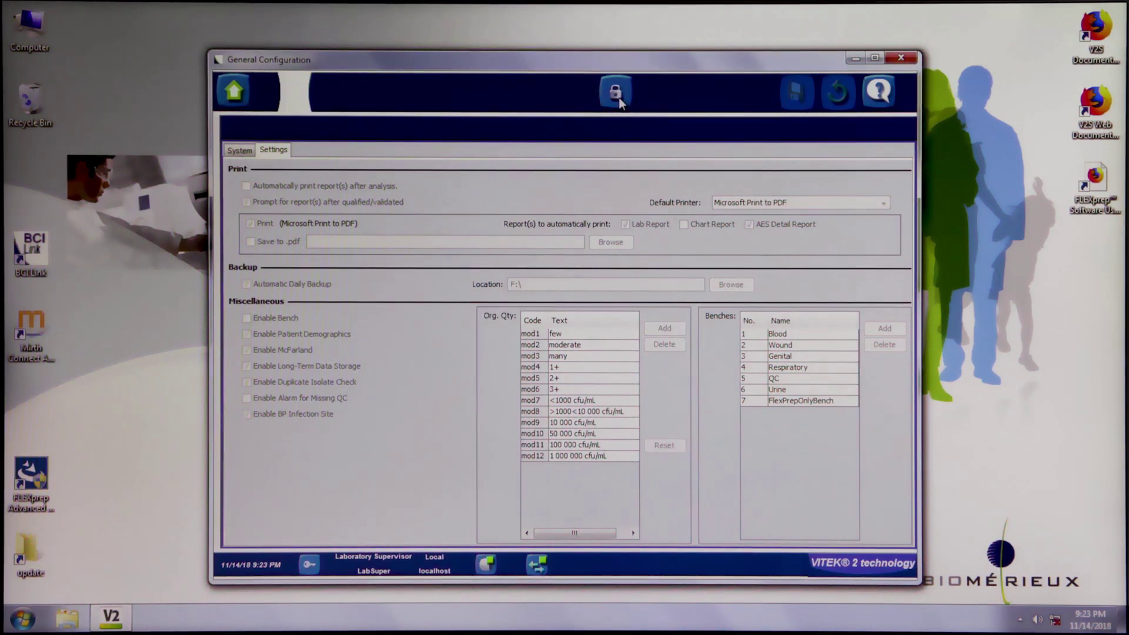
left_click(900, 59)
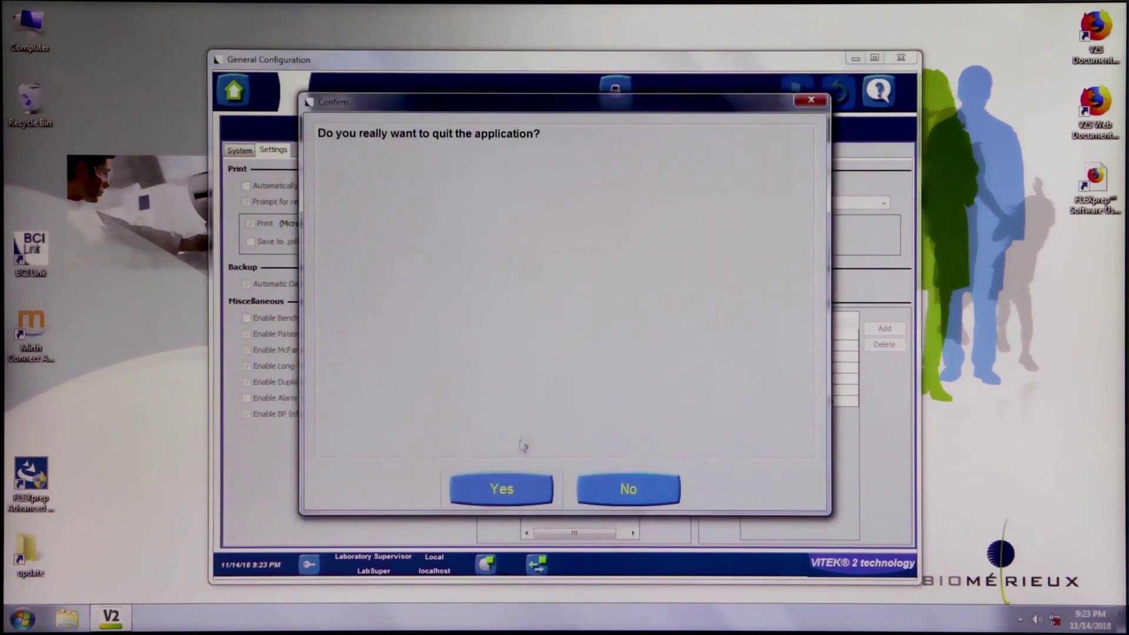
left_click(503, 488)
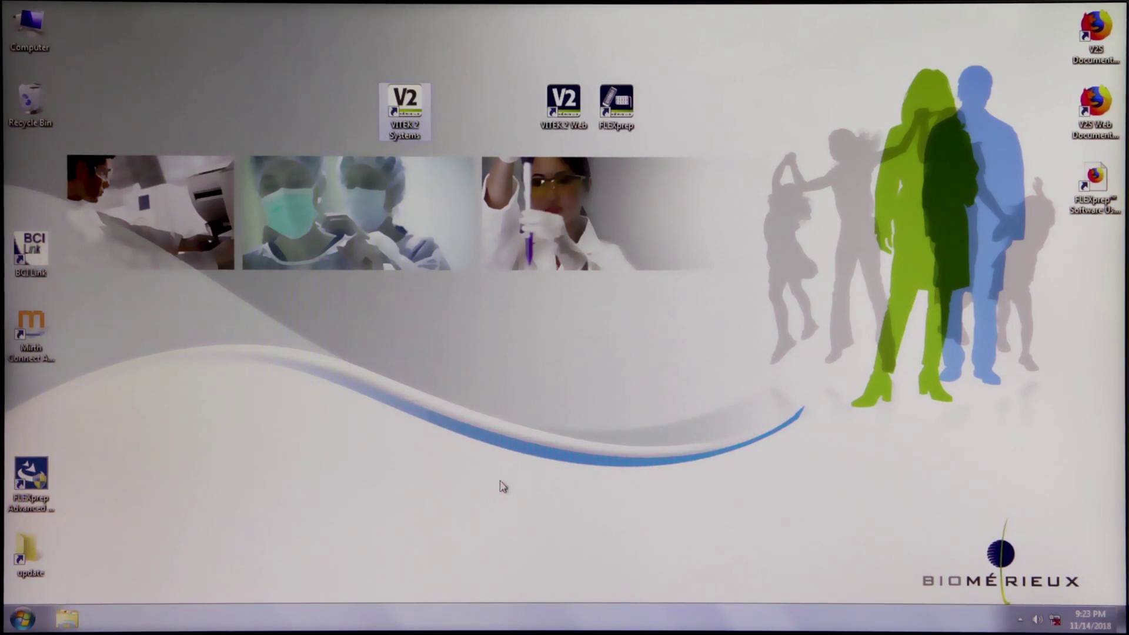
Launch FLEXprep and log in with the lab supervisor user name and password.
double_click(617, 108)
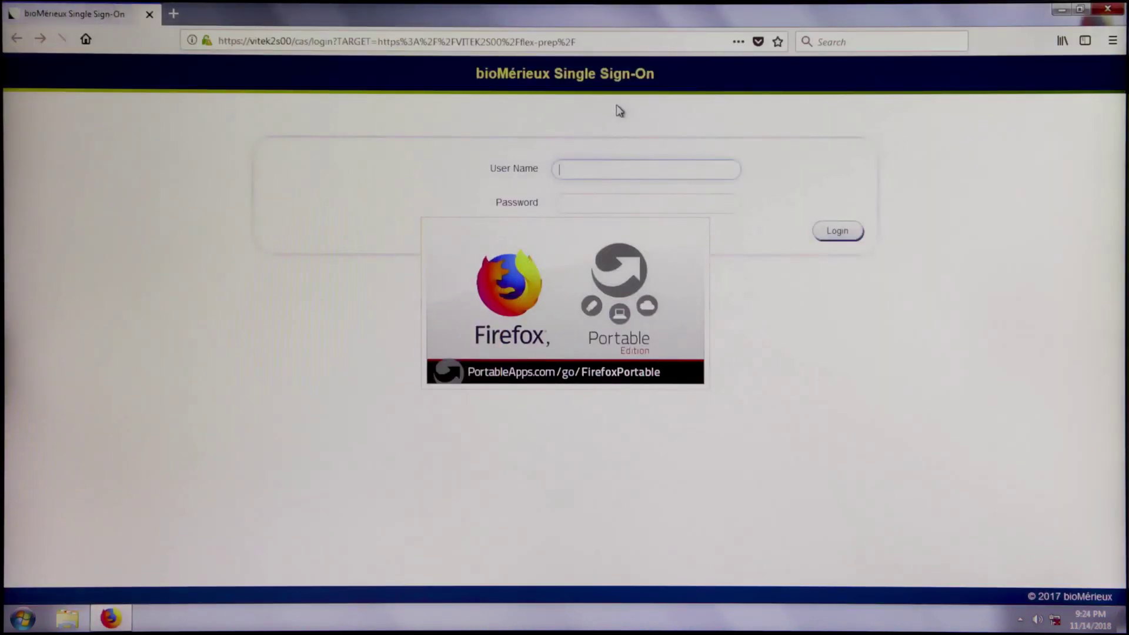
type("LabSuper")
key("Tab")
type("••••••••••")
key("Return")
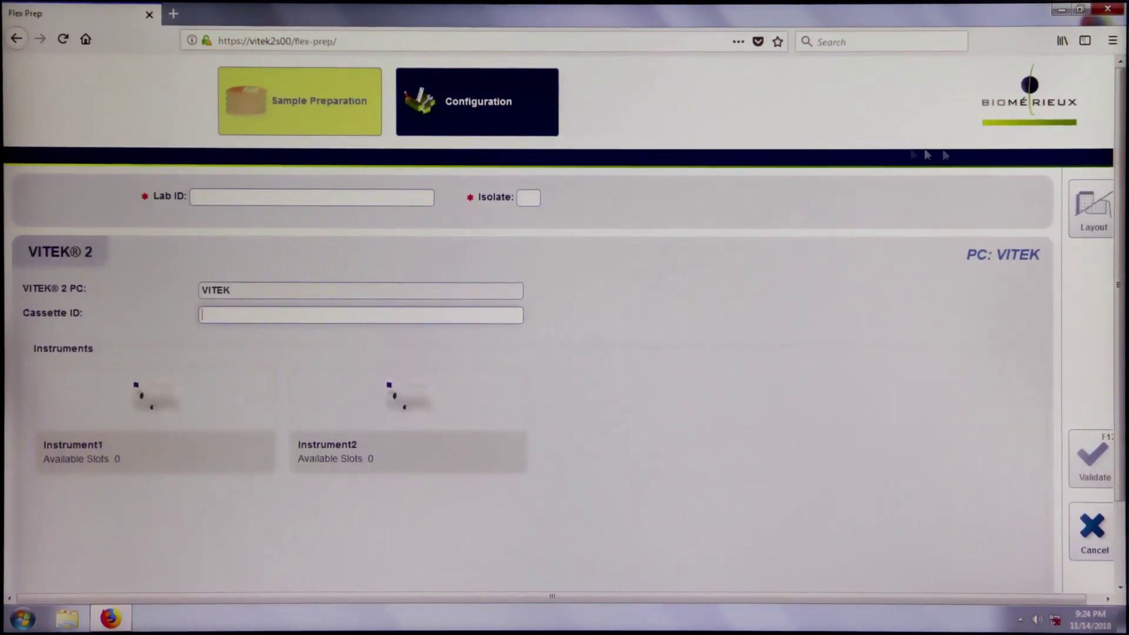
scroll(1103, 264, "down", 3)
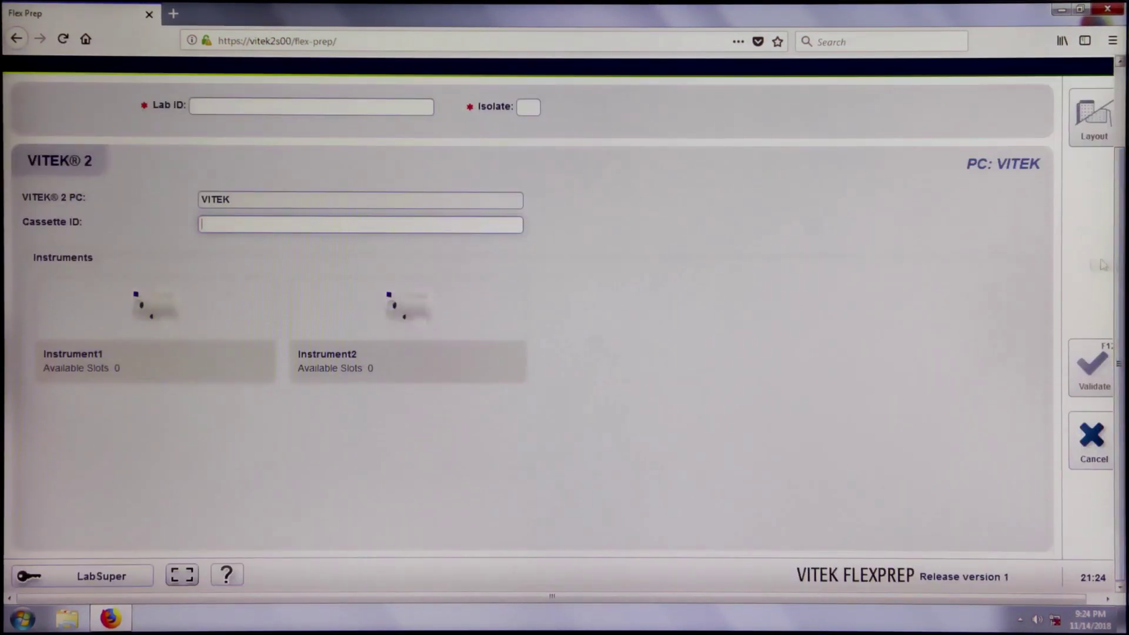
In full-screen Configuration, set Display McFarland, Use VITEK DensiCHEK and Display VITEK DensiCHEK to Yes.
left_click(182, 576)
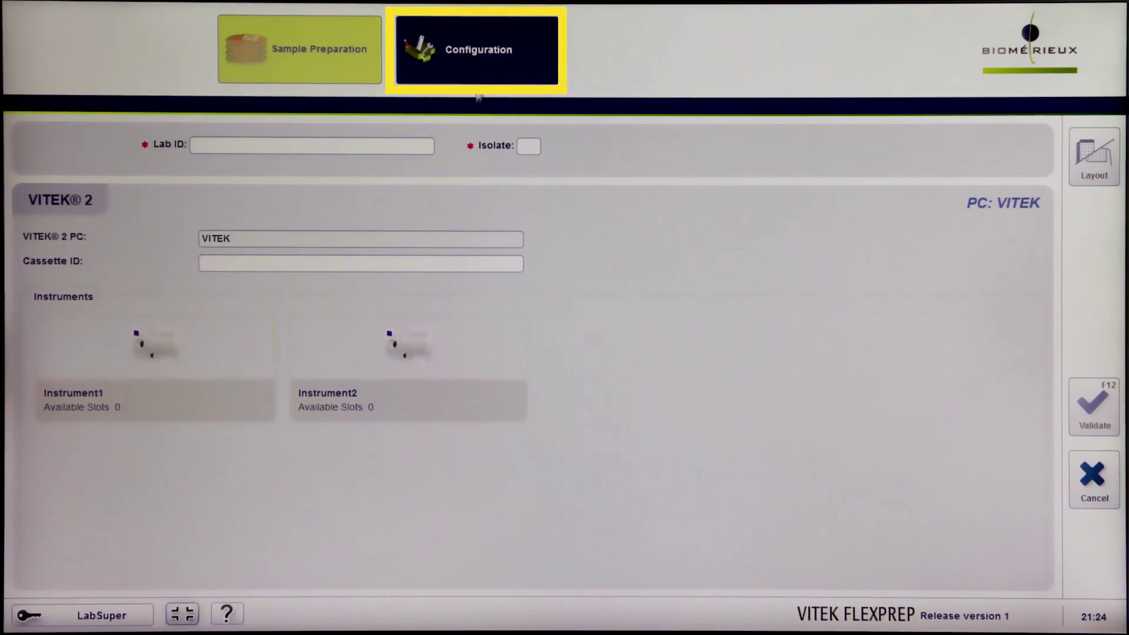
left_click(476, 59)
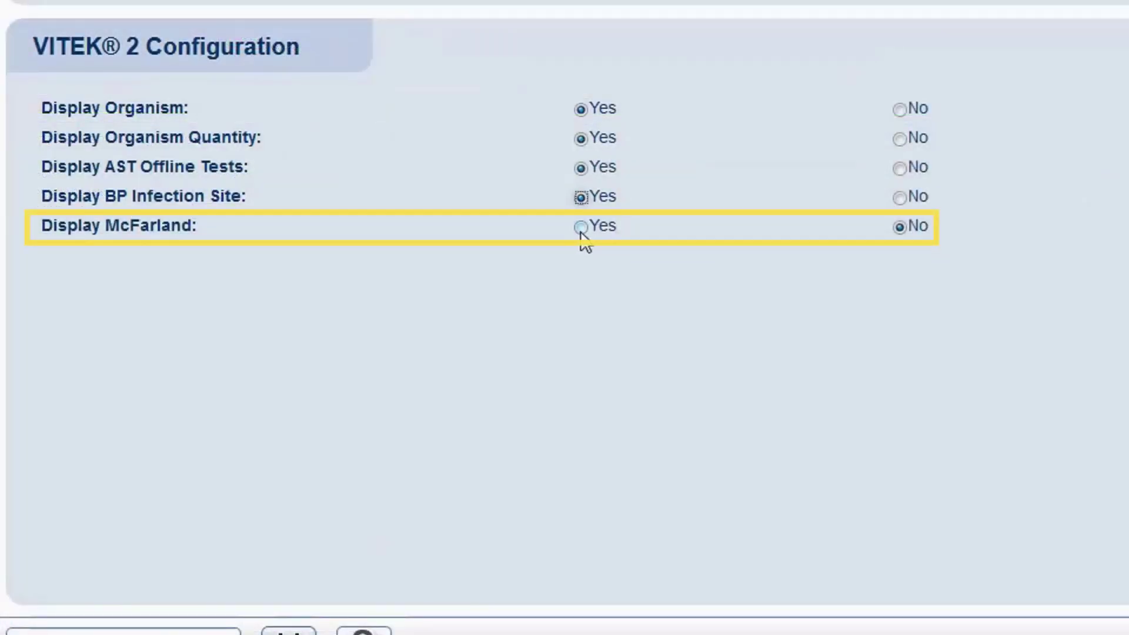
left_click(581, 227)
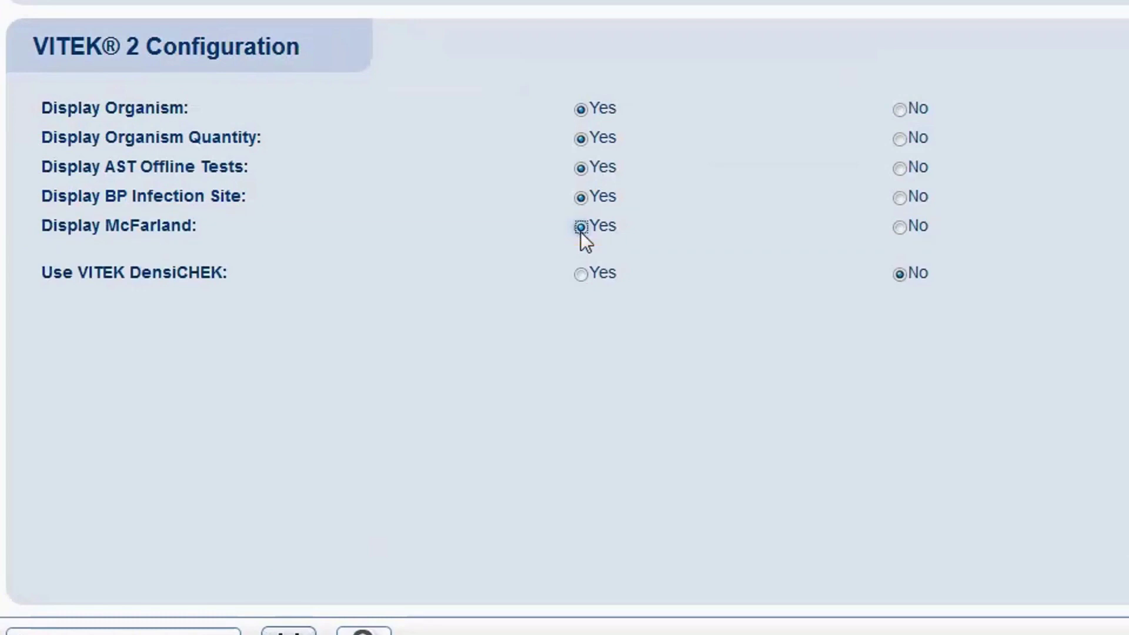
left_click(581, 275)
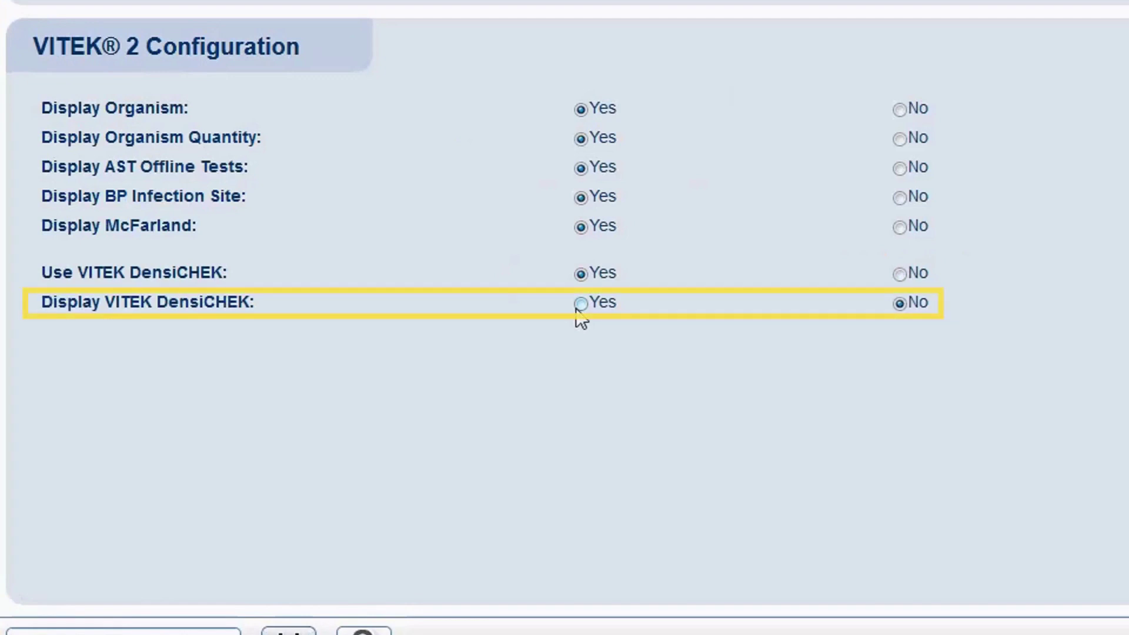
left_click(577, 306)
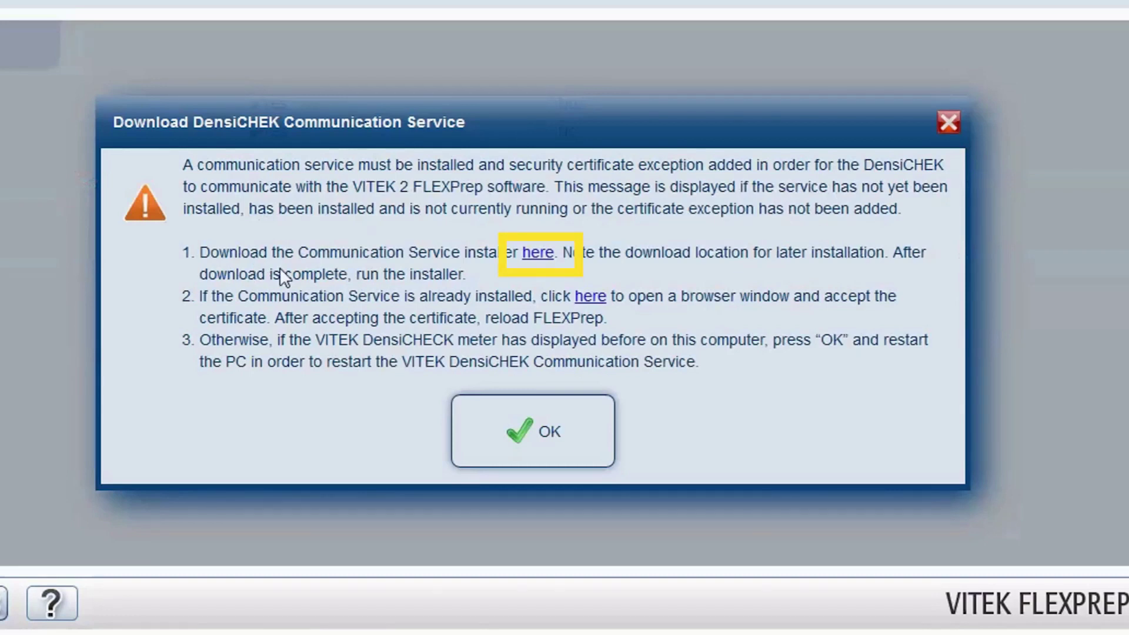
Follow the step 1 'here' link to download the DensiCHEK Communication Service installer.
left_click(538, 253)
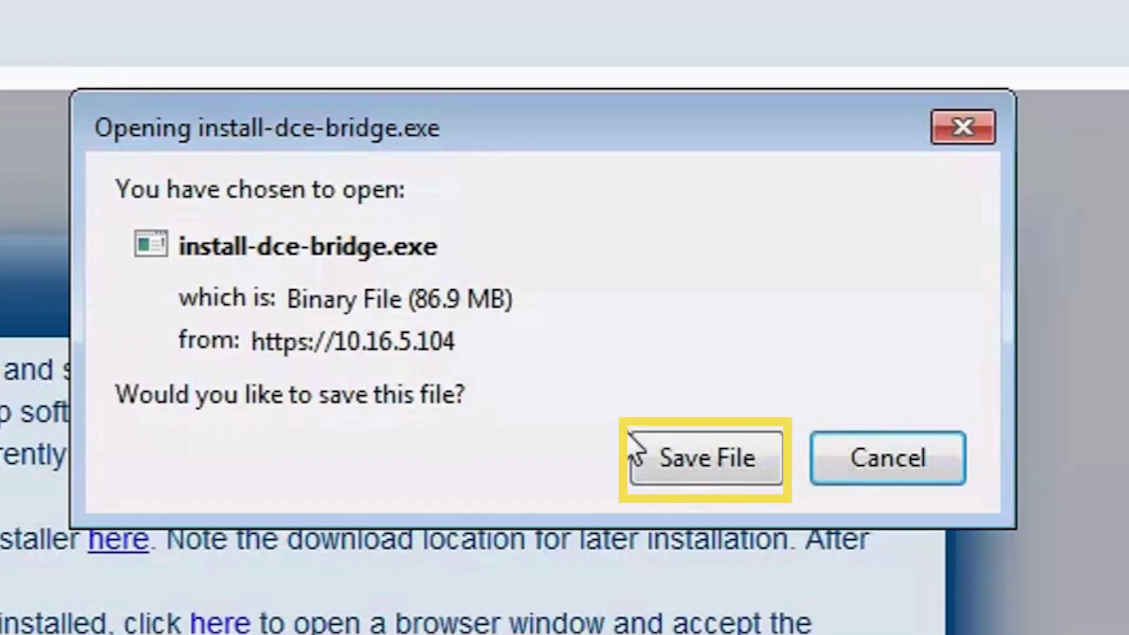
Save install-dce-bridge.exe to the Downloads folder, then bring up Windows Explorer.
left_click(702, 468)
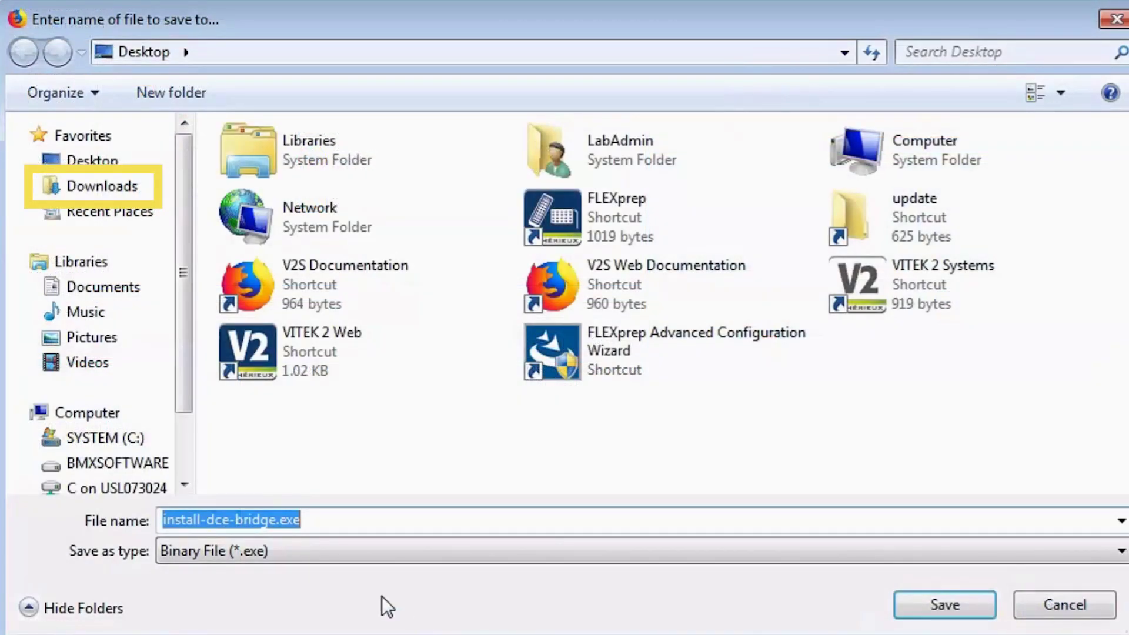
left_click(88, 194)
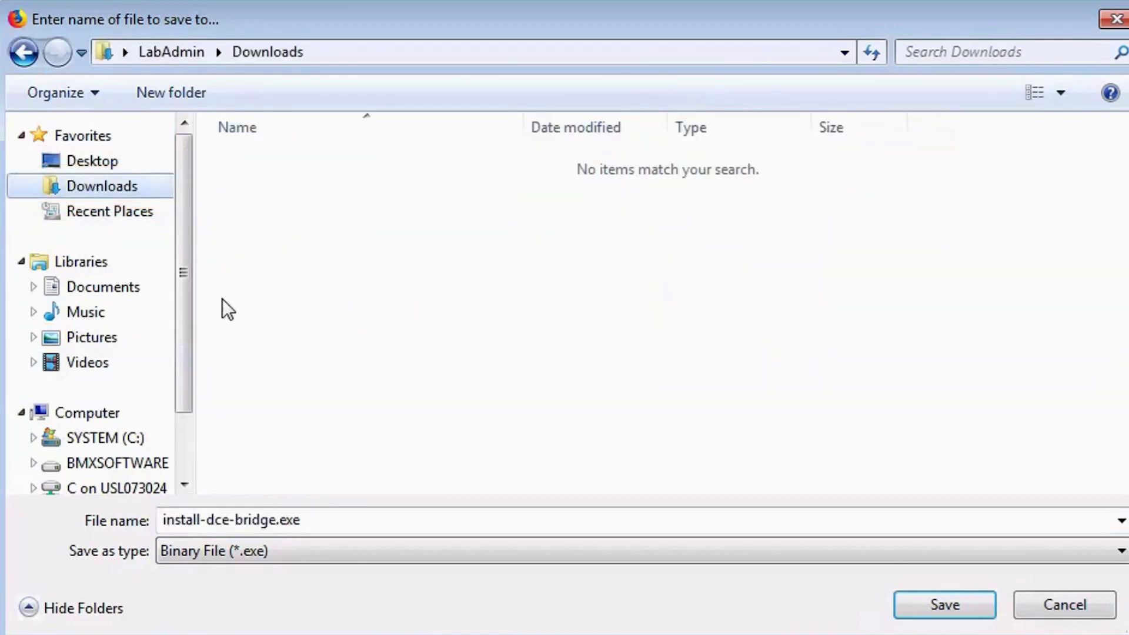
left_click(915, 606)
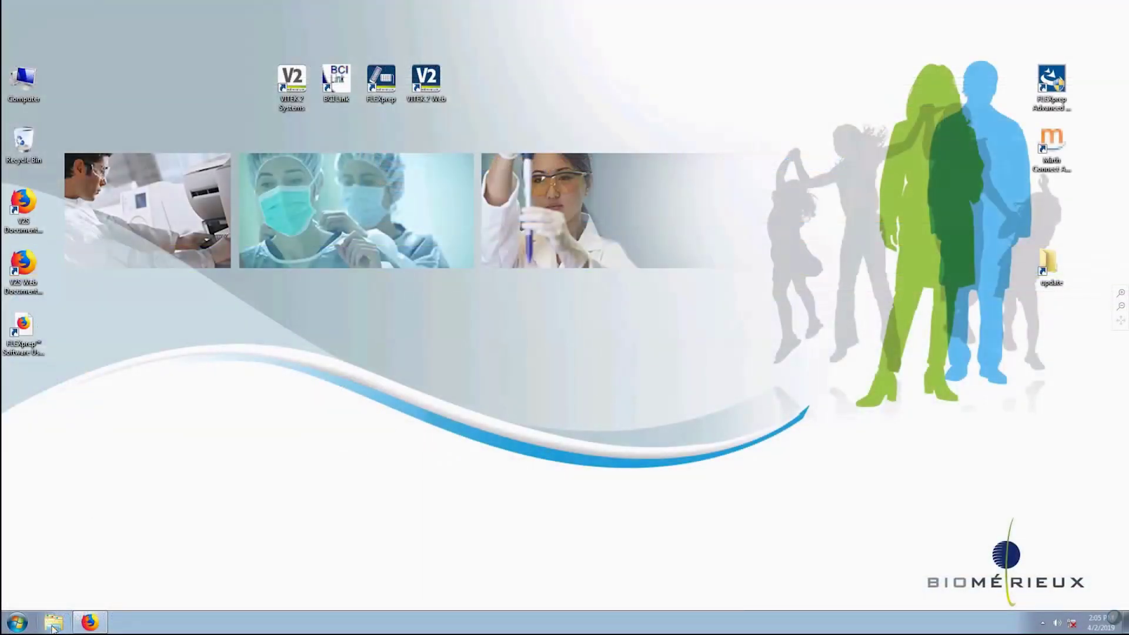
left_click(53, 624)
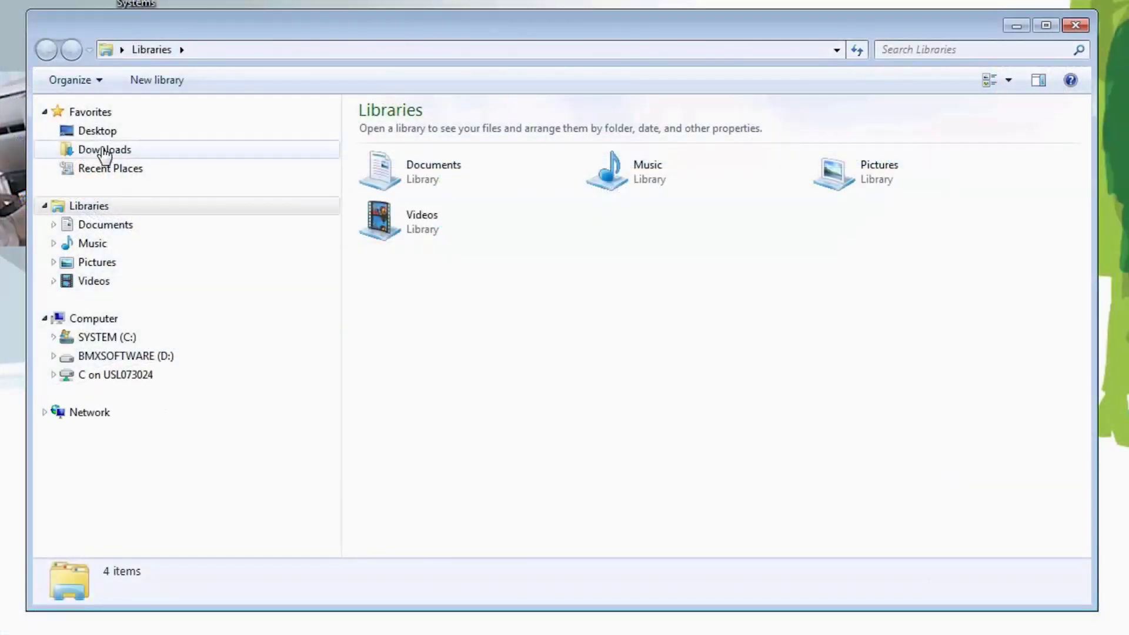
Run install-dce-bridge.exe from the Downloads folder.
left_click(105, 156)
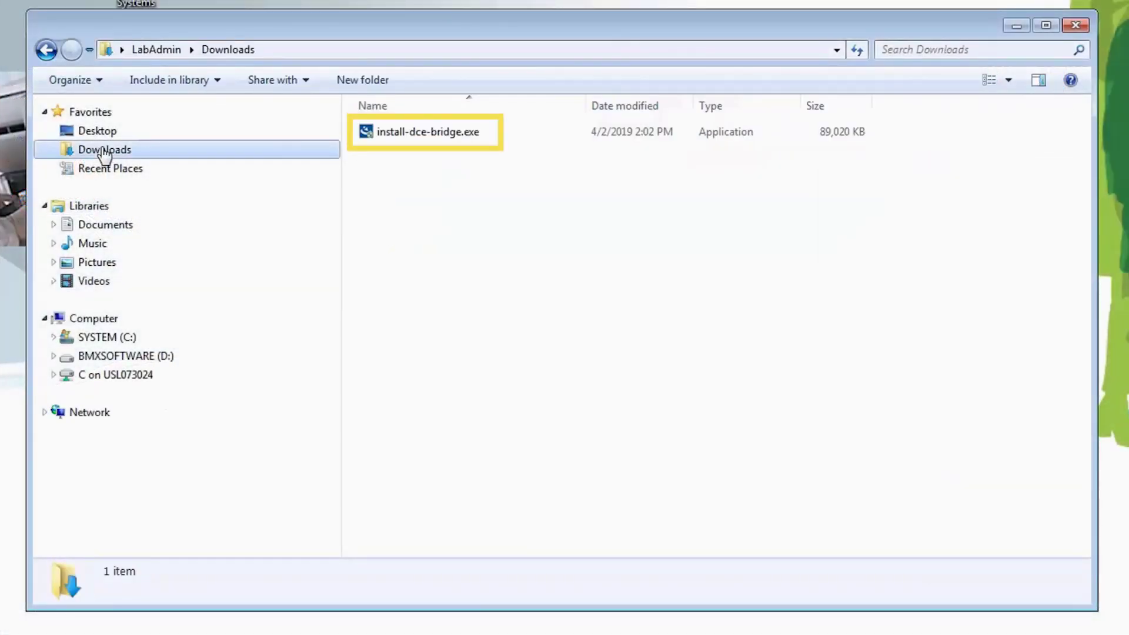
left_click(429, 133)
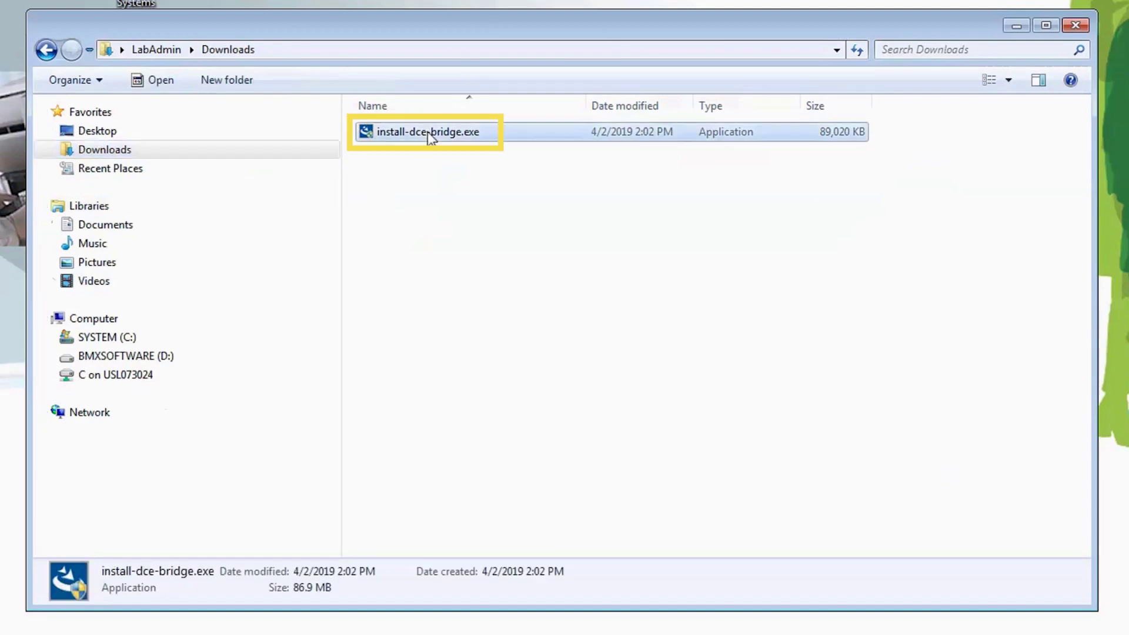
double_click(429, 131)
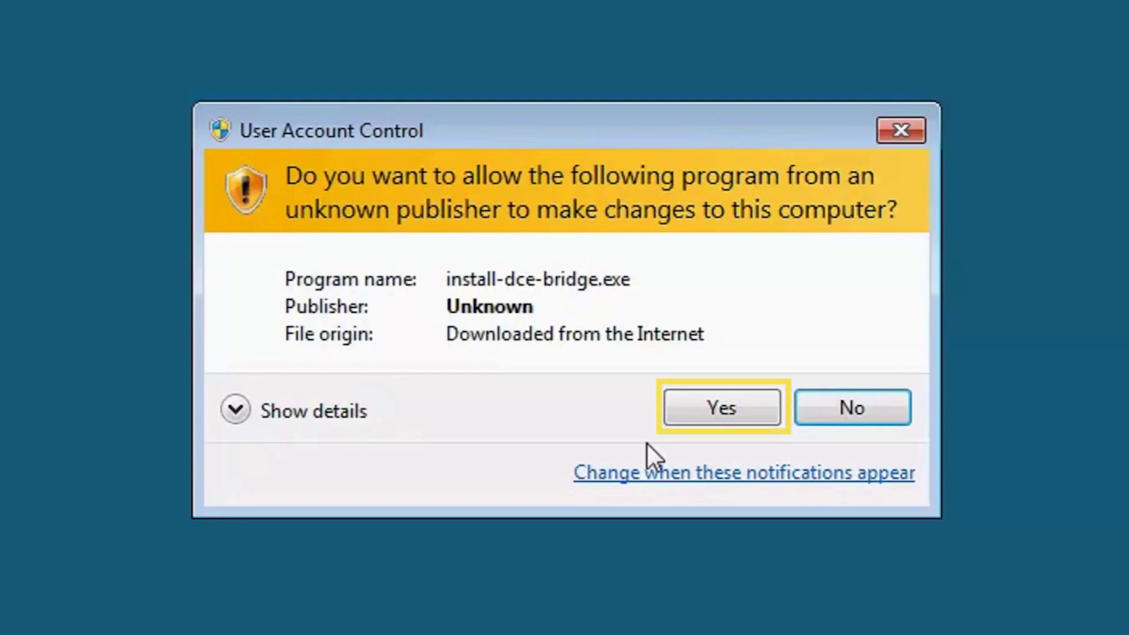
Install DensiCHEK Bridge in English to d:\biomerieux\programs\DensiCHEKBridge, keeping 'Yes, restart my system'.
left_click(722, 410)
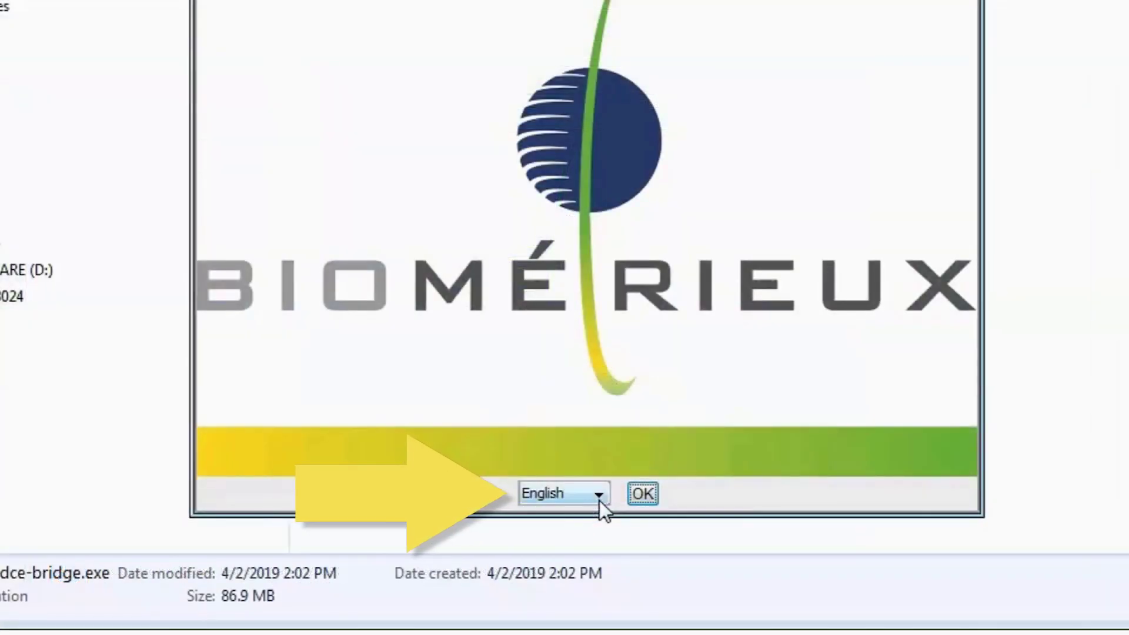
left_click(562, 517)
left_click(571, 537)
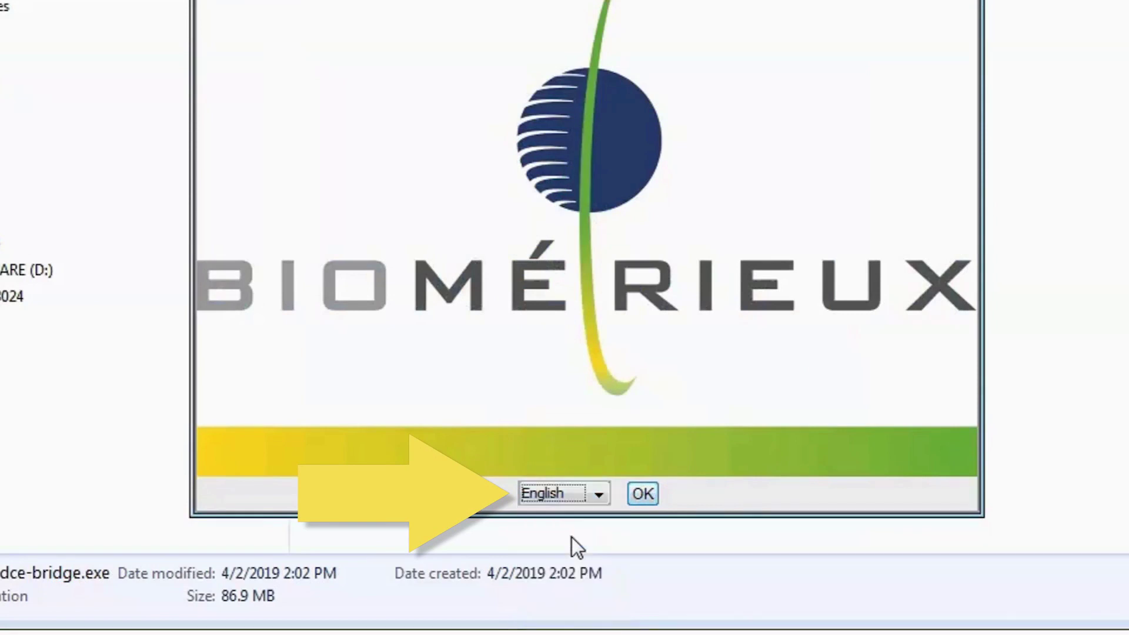
left_click(646, 492)
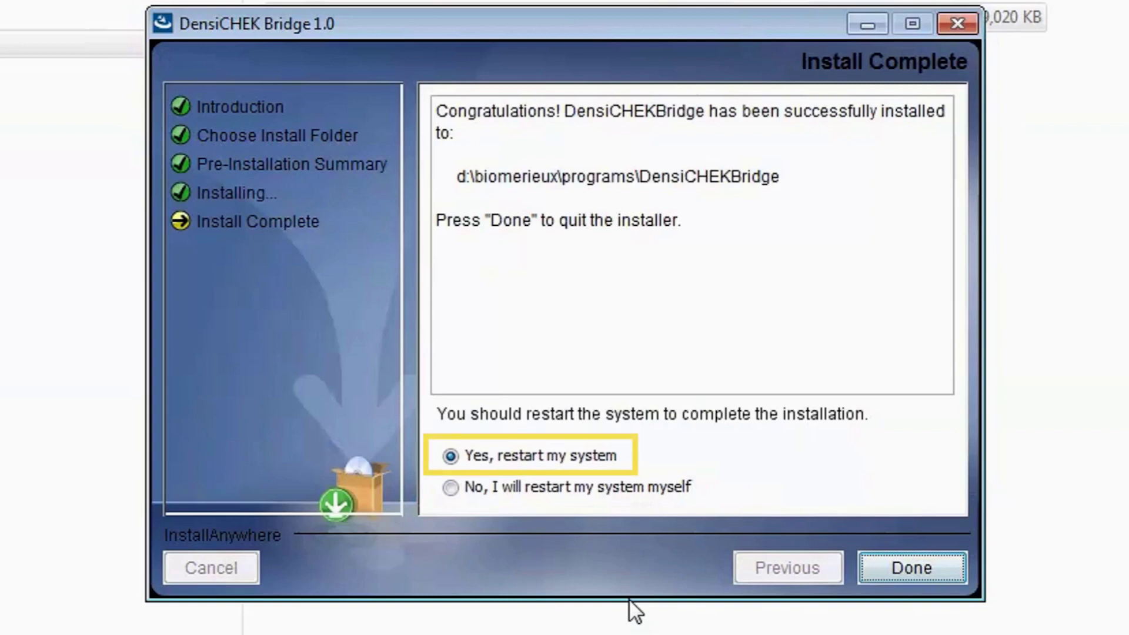
key("shift+Tab")
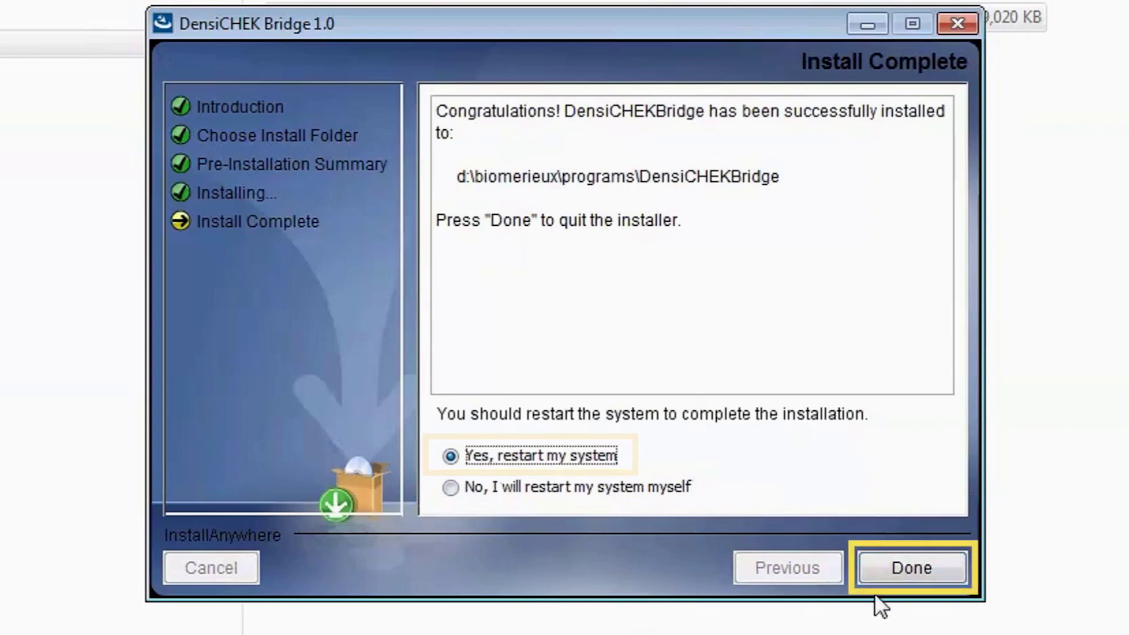
Restart to finish the install, then relaunch FLEXprep and log in with the lab user name and password.
left_click(891, 566)
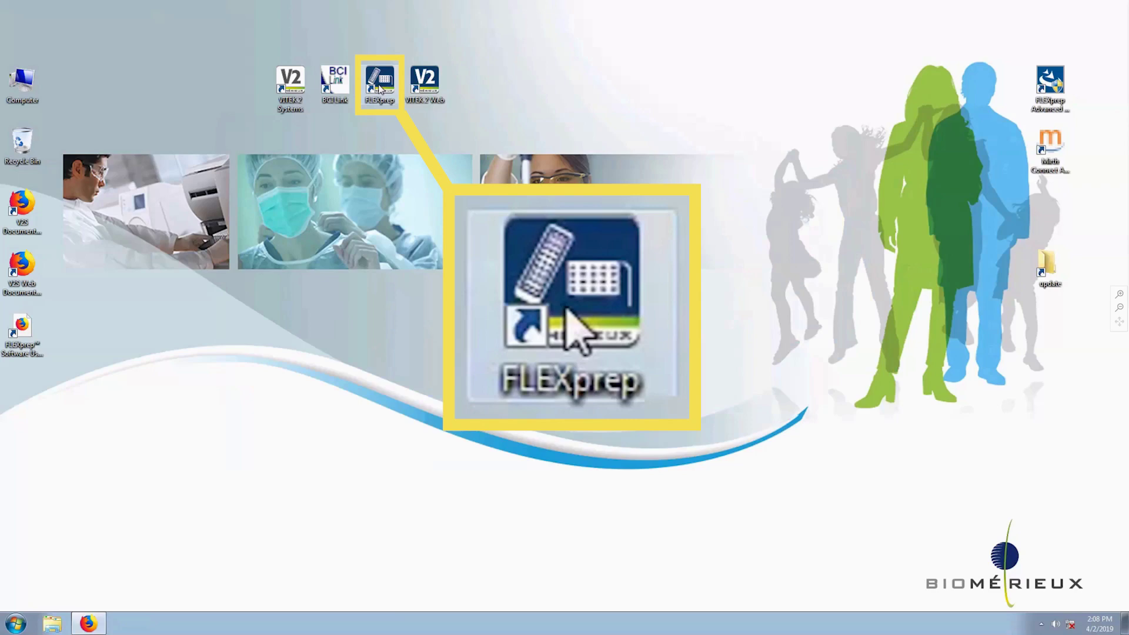
double_click(379, 88)
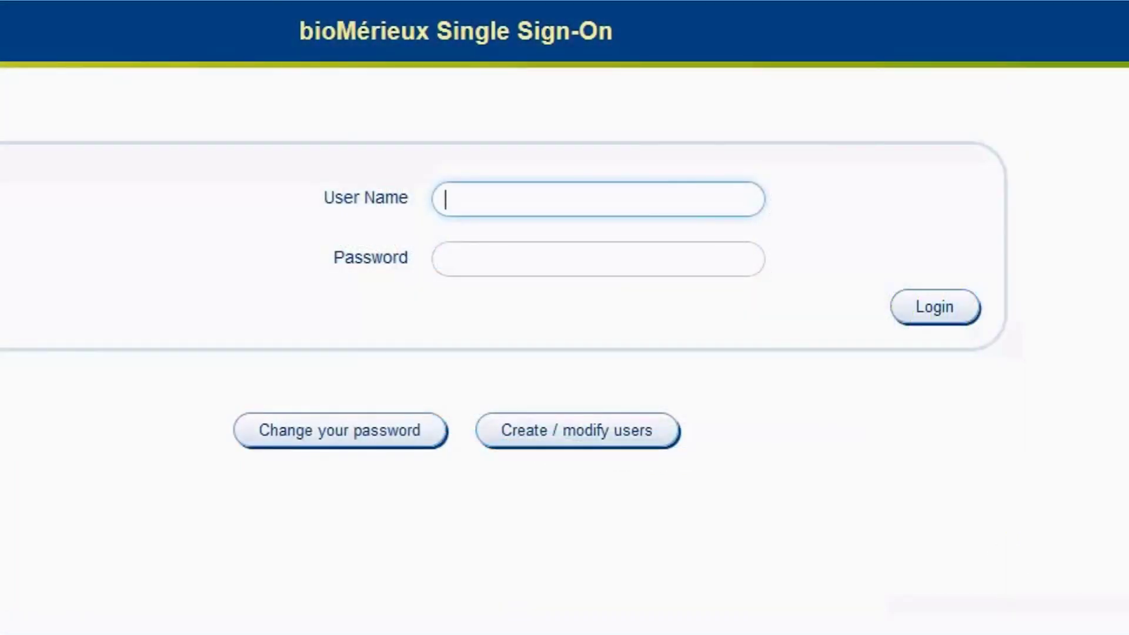
type("LabSuper")
key("Tab")
type("password1")
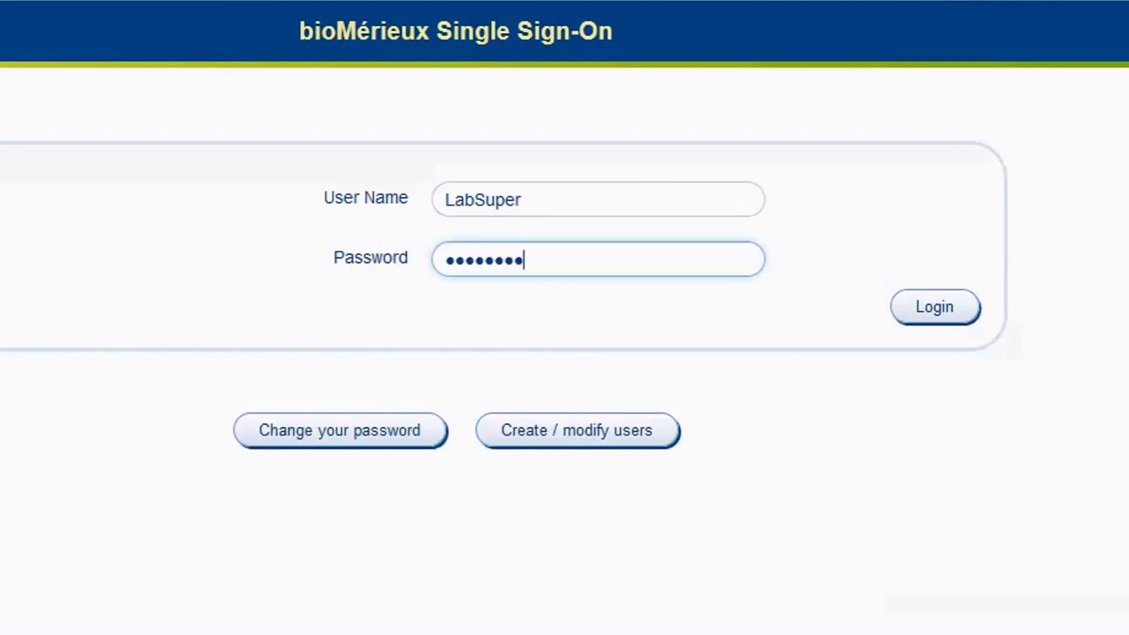
key("Return")
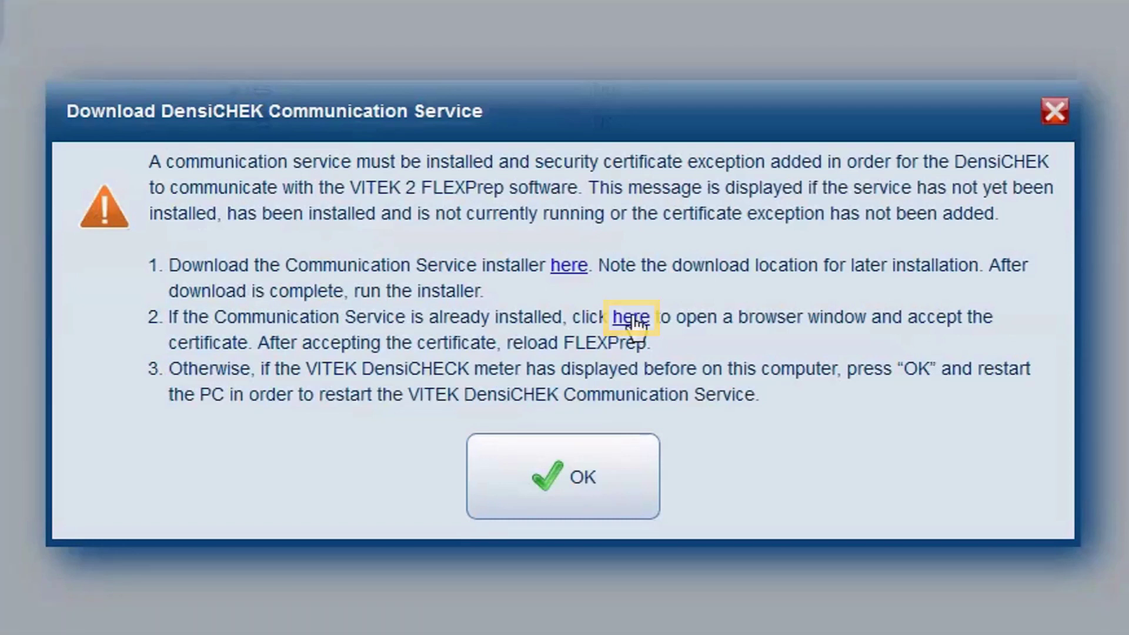
left_click(632, 318)
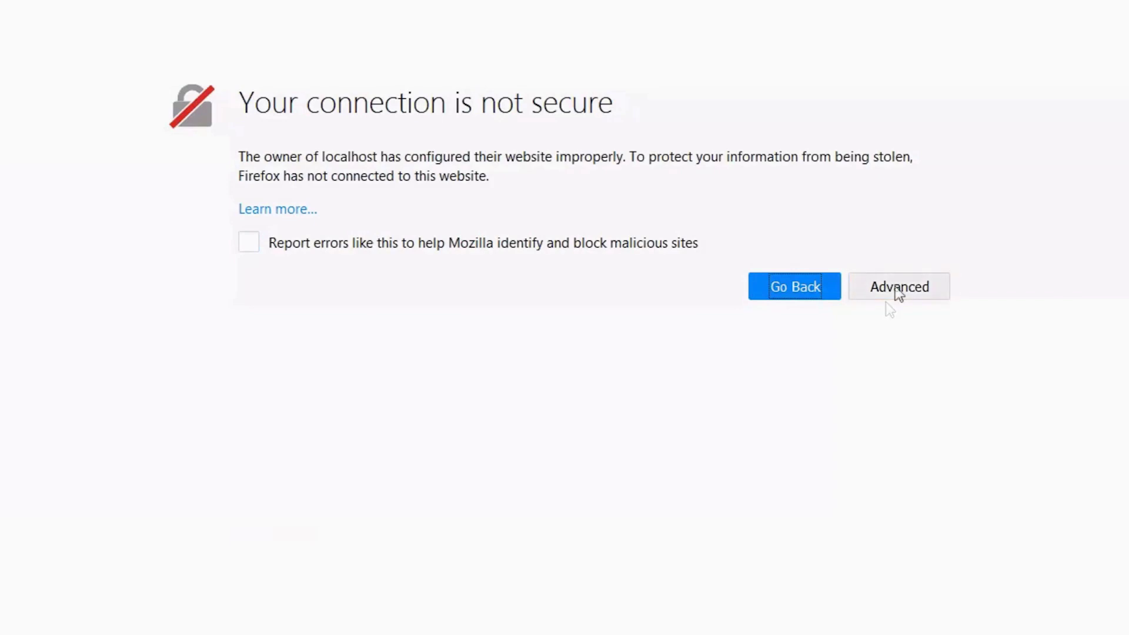
left_click(898, 293)
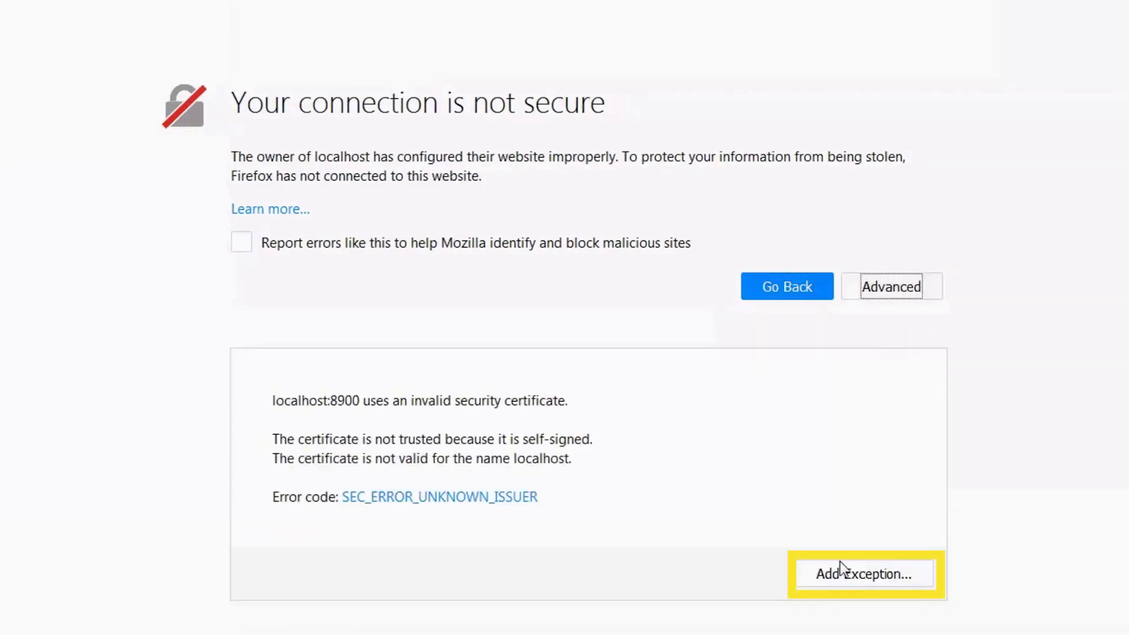
left_click(842, 579)
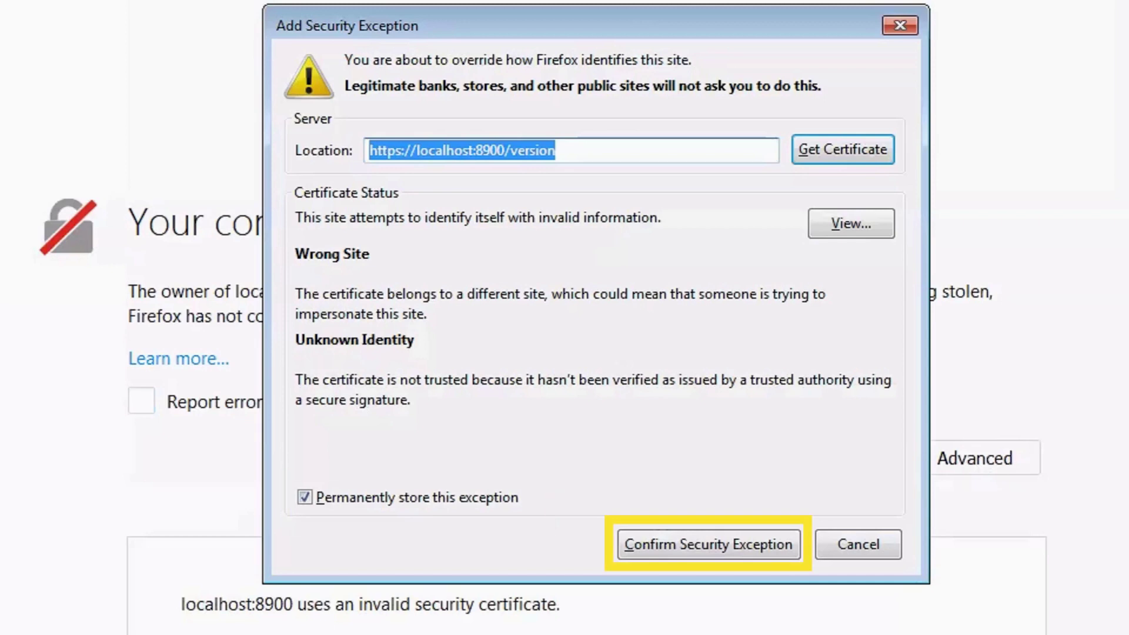
left_click(704, 546)
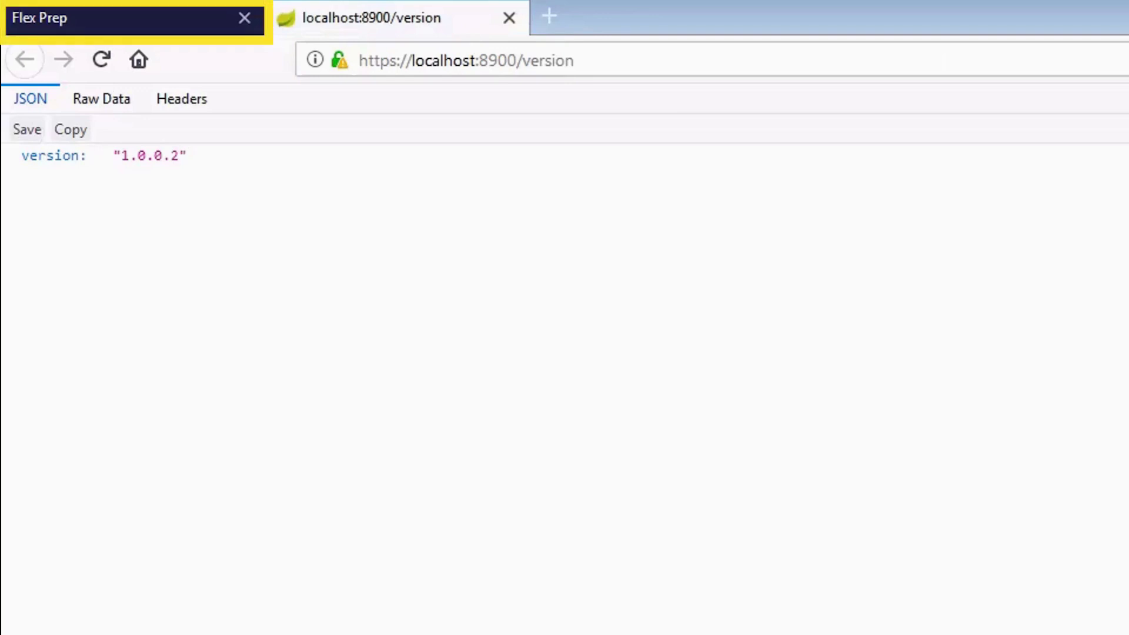
Dismiss the DensiCHEK service notice on the Flex Prep page and set Display VITEK DensiCHEK to Yes.
left_click(151, 20)
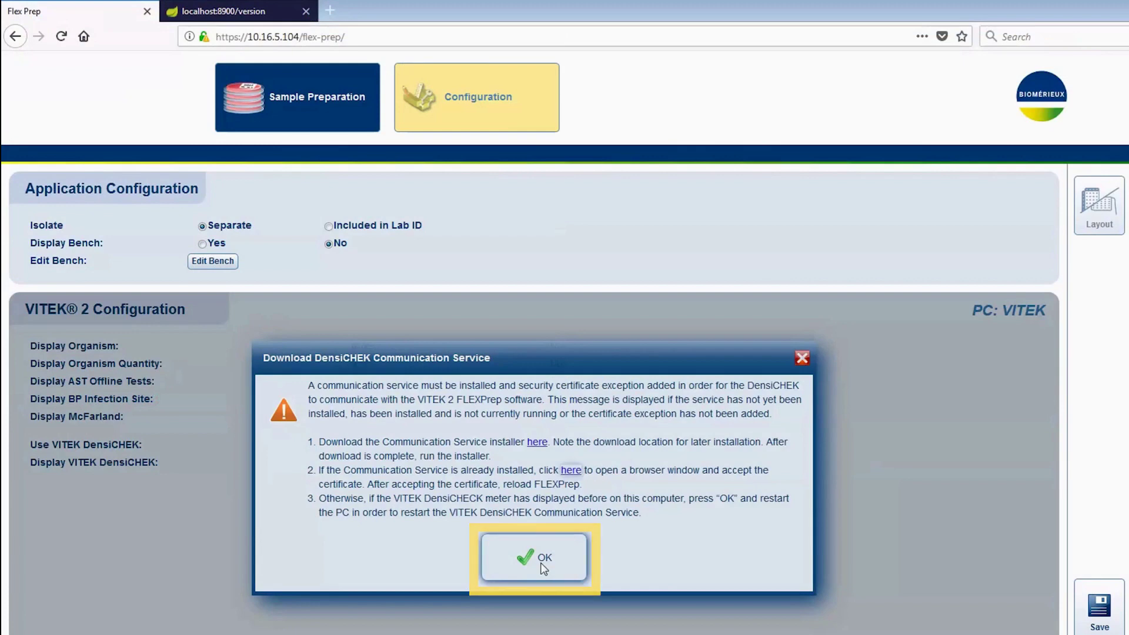
left_click(544, 558)
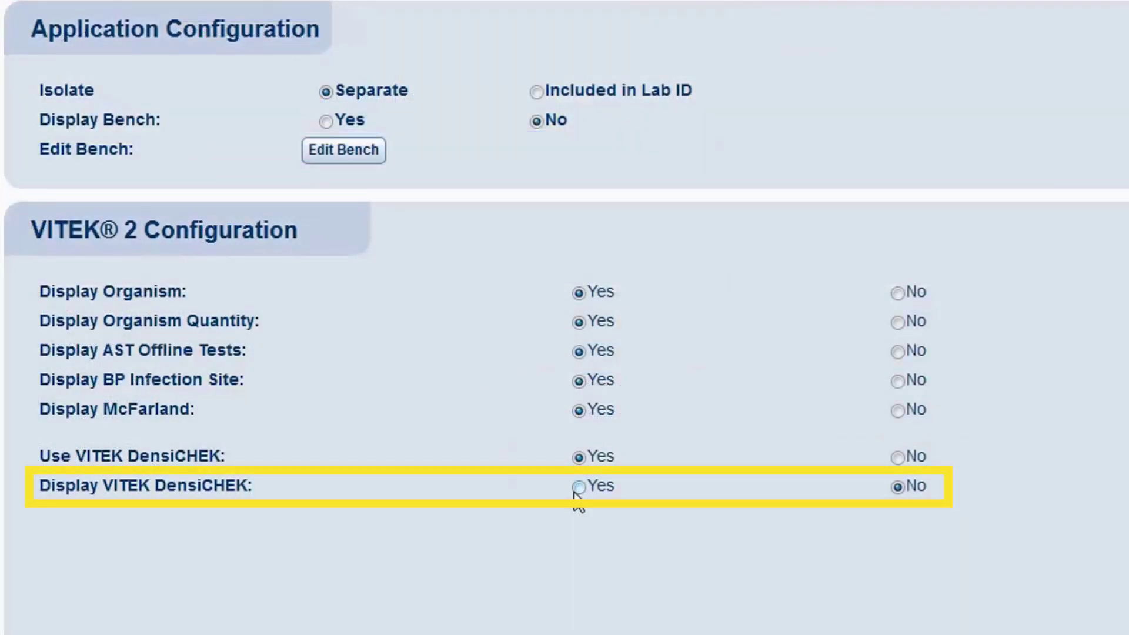
left_click(579, 487)
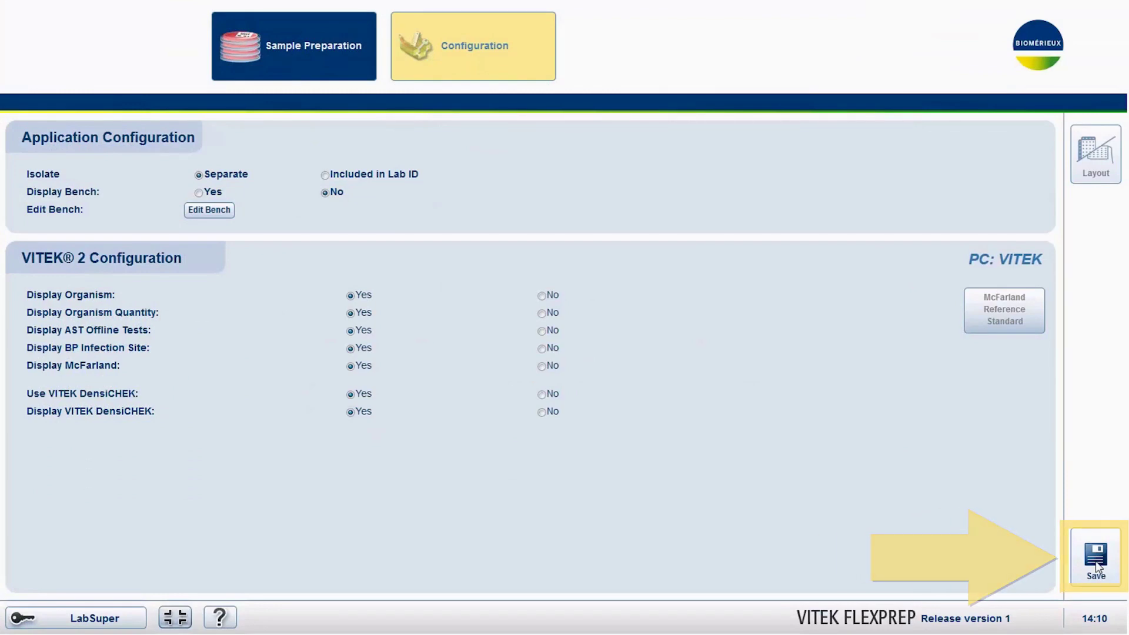
Save the configuration, accepting that the cassette contents will be discarded.
left_click(1095, 564)
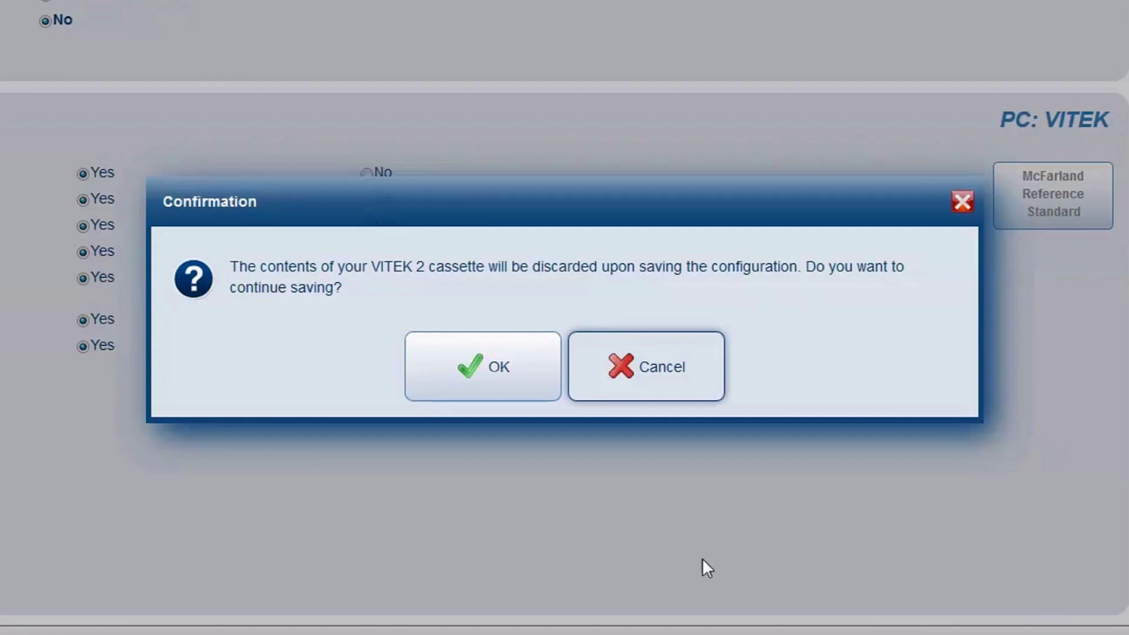
left_click(473, 383)
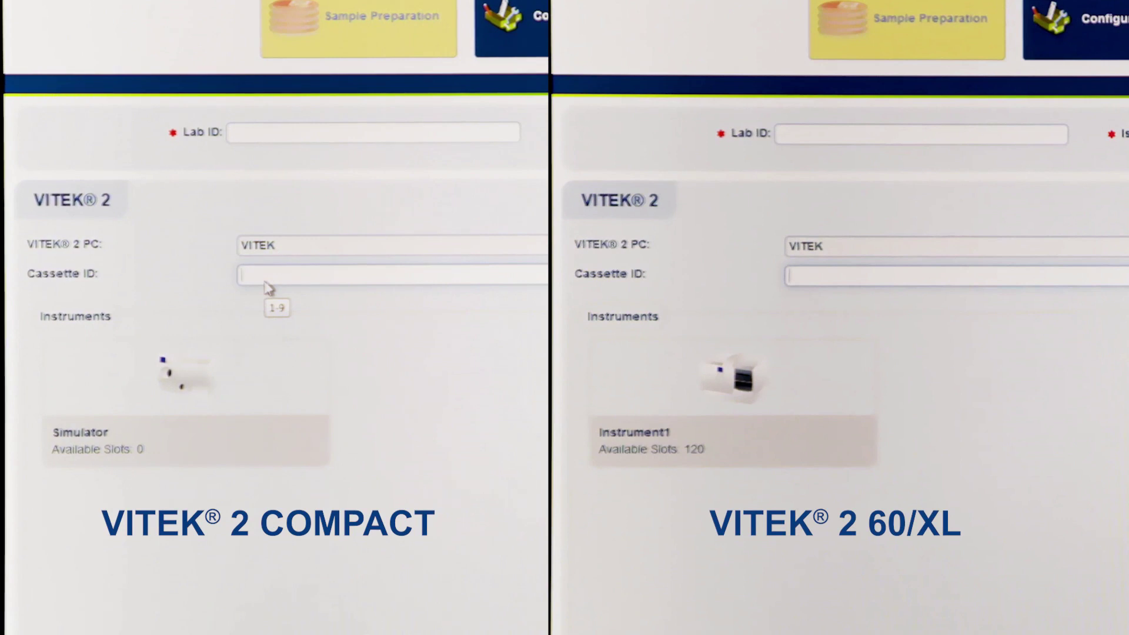
Enter cassette ID '04' on the VITEK 2 COMPACT and 'uri' on the 60/XL.
type("04")
key("Return")
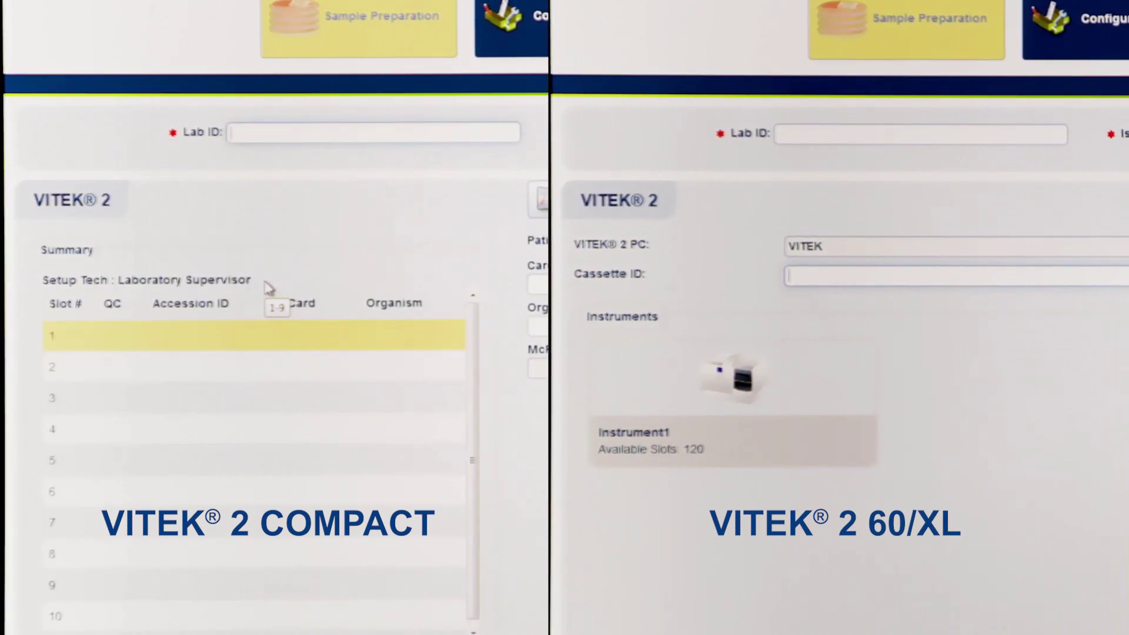
type("uri")
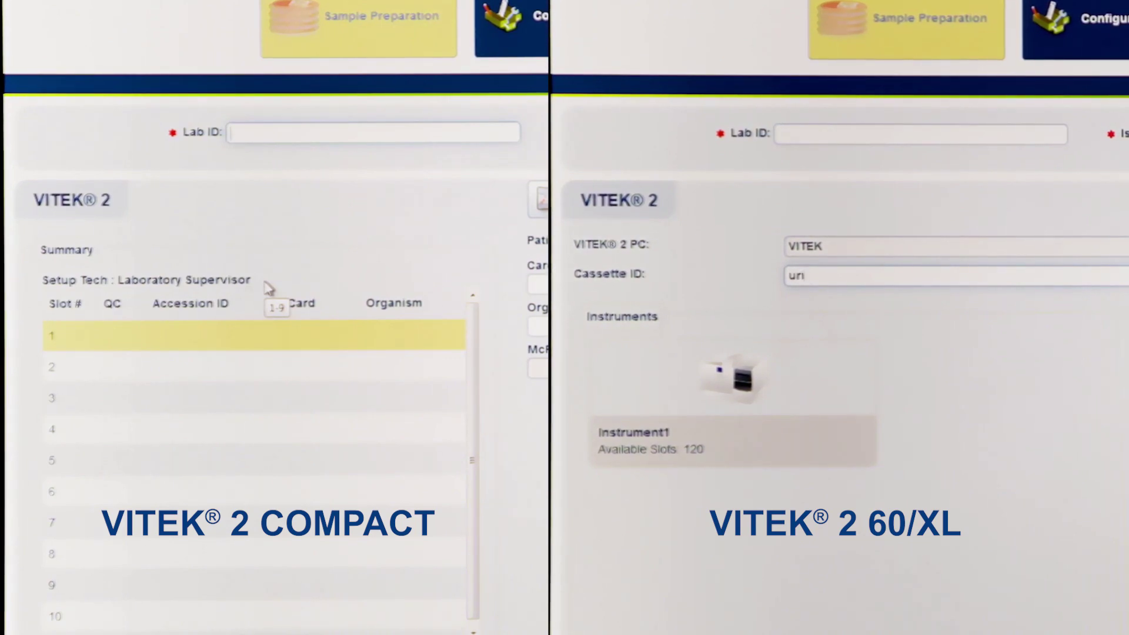
key("Return")
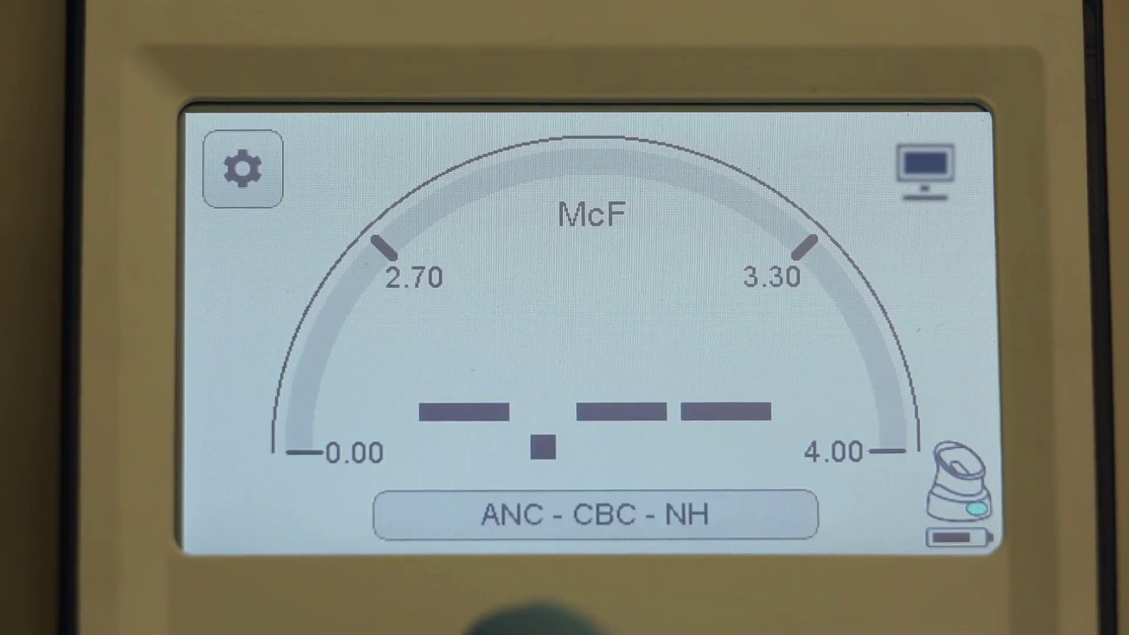
Cycle the DensiCHEK meter mode to GN - GP, with a 0.50–0.63 McF target range.
left_click(596, 515)
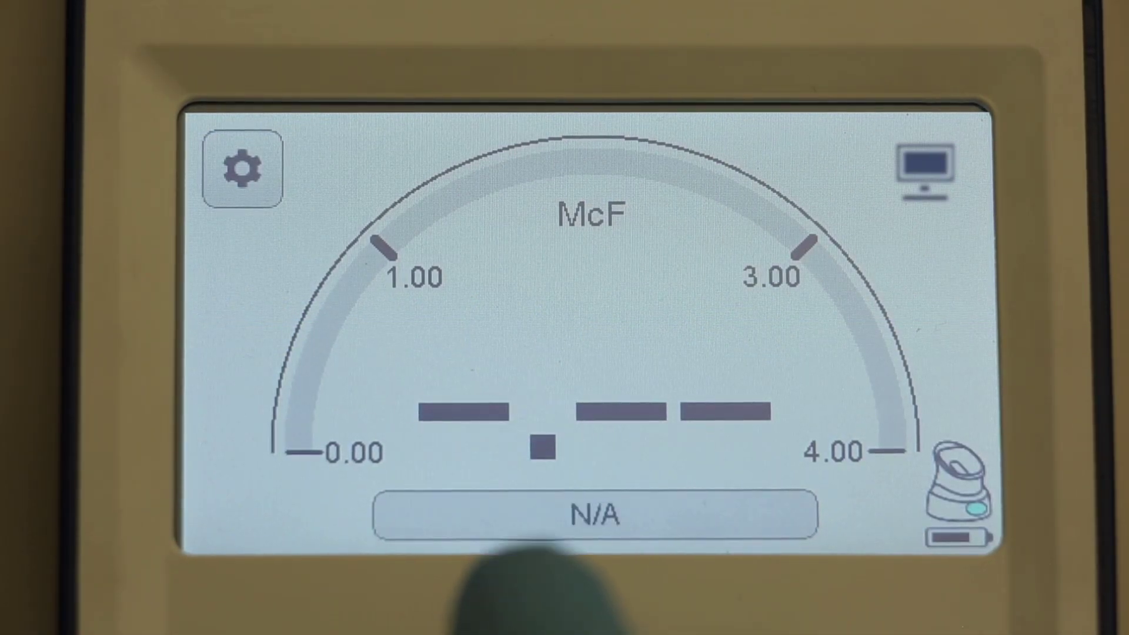
left_click(596, 515)
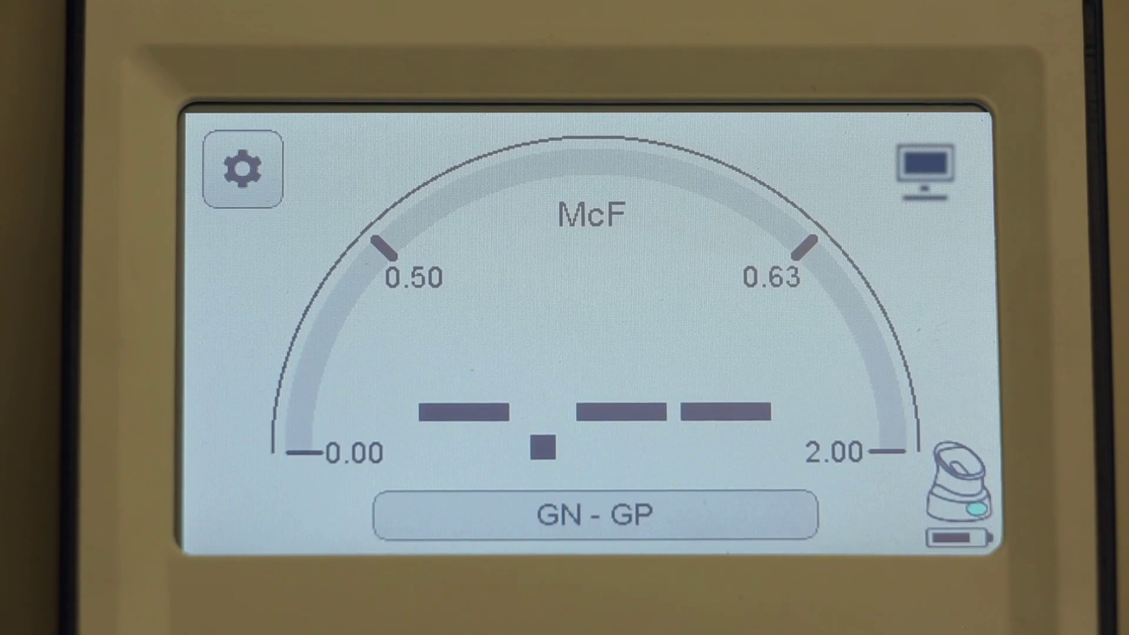